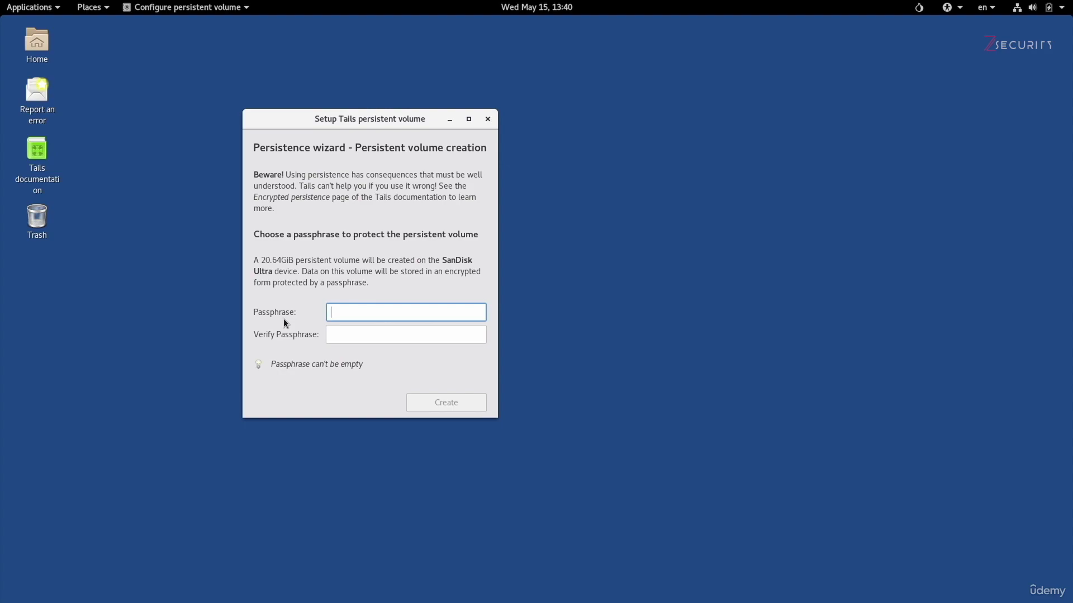
# Step: Create the encrypted persistent volume on the SanDisk Ultra, entering and verifying its passphrase, and reposition the wizard window to fit the screen
pyautogui.write('••••••••••••••••')
pyautogui.press('Tab')
pyautogui.write('••••••••••••••••')
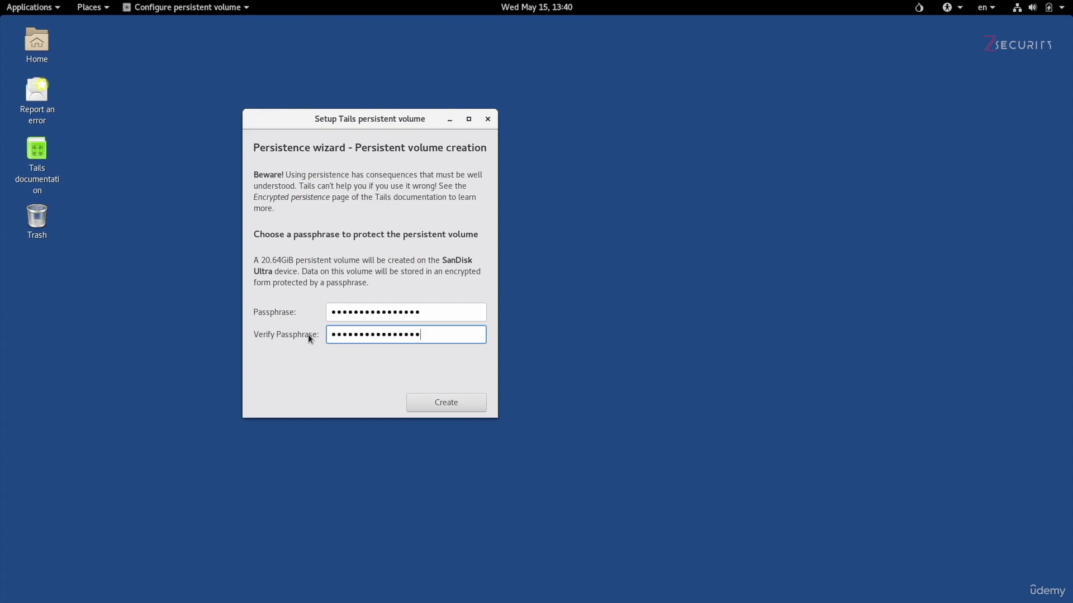
pyautogui.click(473, 403)
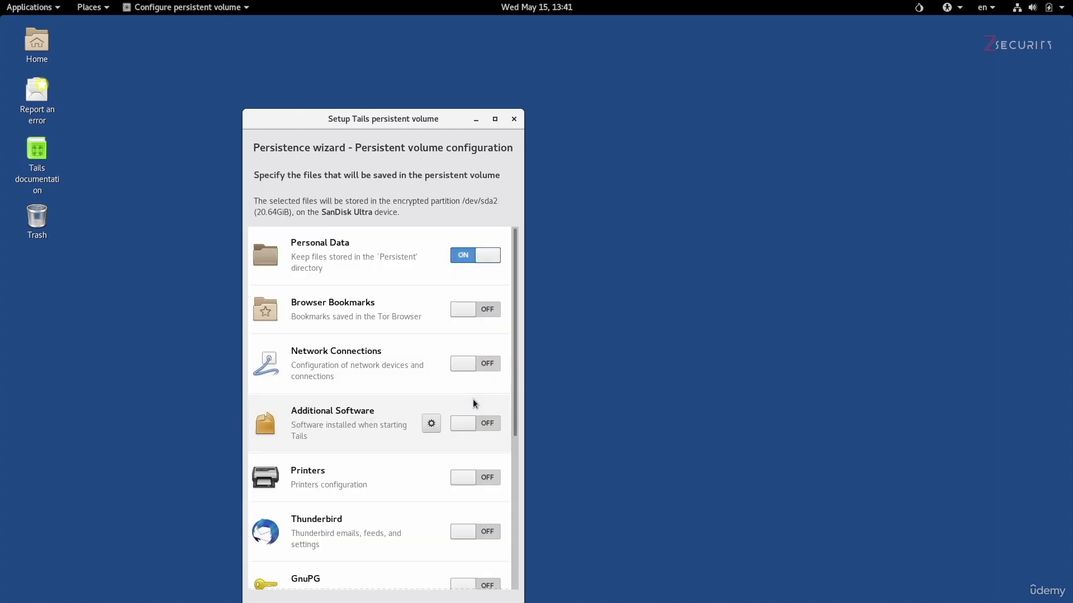
pyautogui.moveTo(423, 112); pyautogui.dragTo(501, 47)
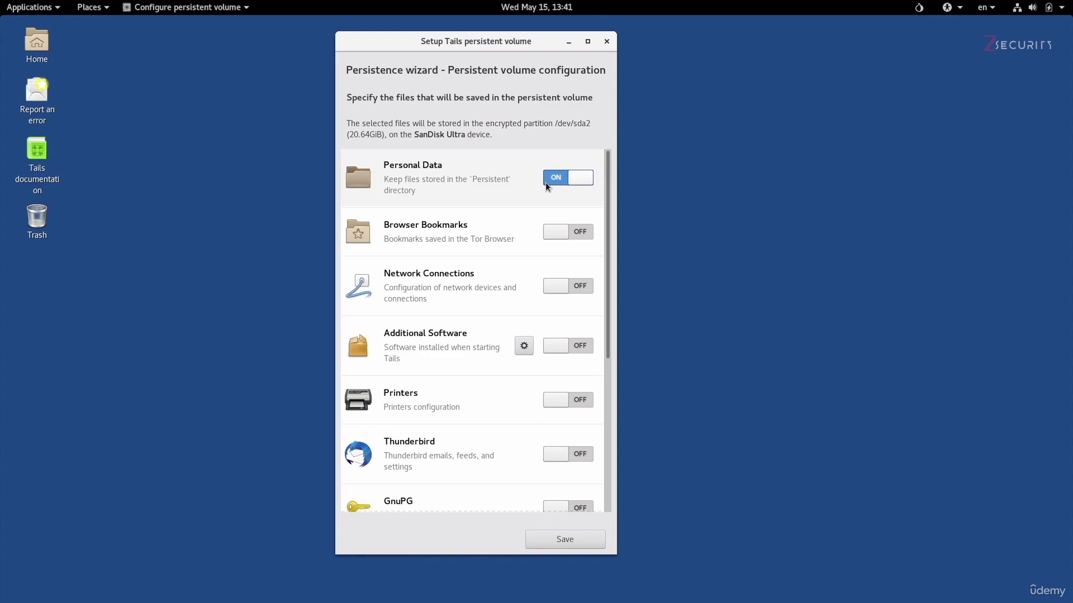
pyautogui.click(89, 7)
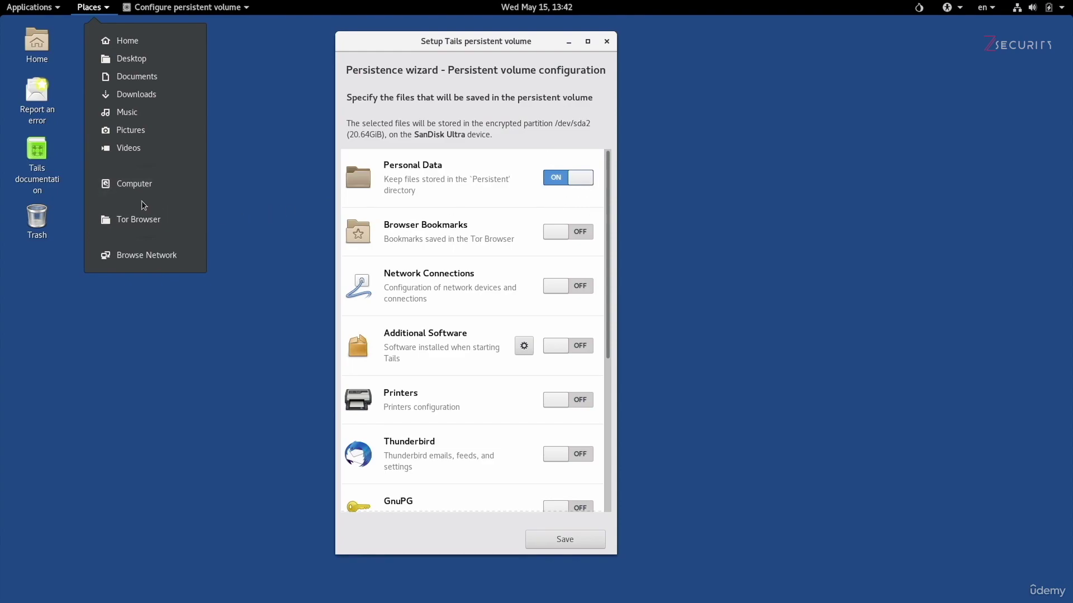
pyautogui.click(491, 57)
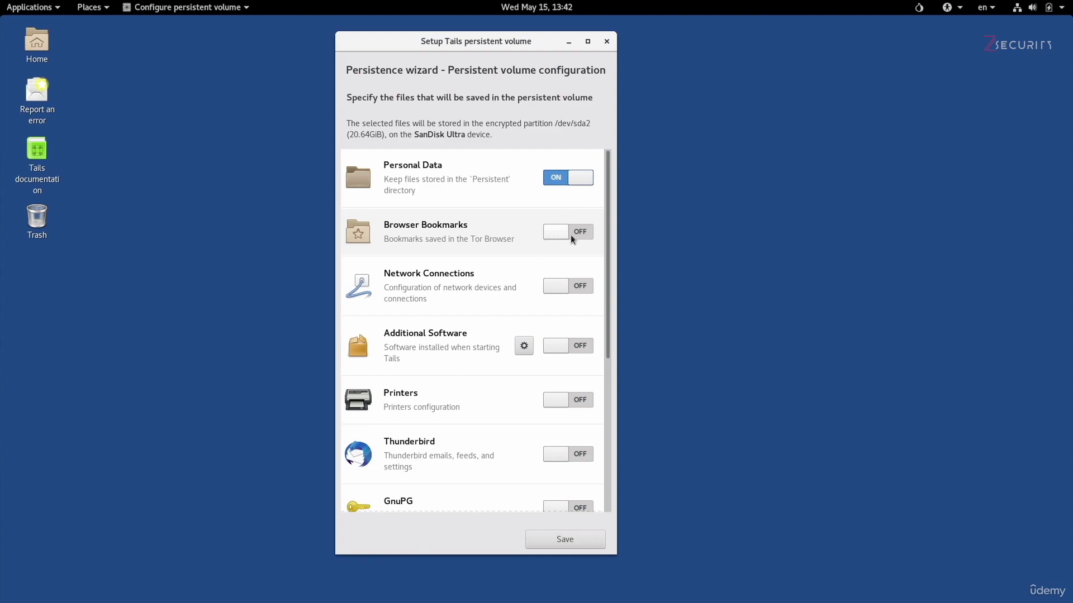
# Step: Enable persistence for Network Connections, Bitcoin Client, GnuPG, Thunderbird and Pidgin in the volume configuration
pyautogui.click(551, 284)
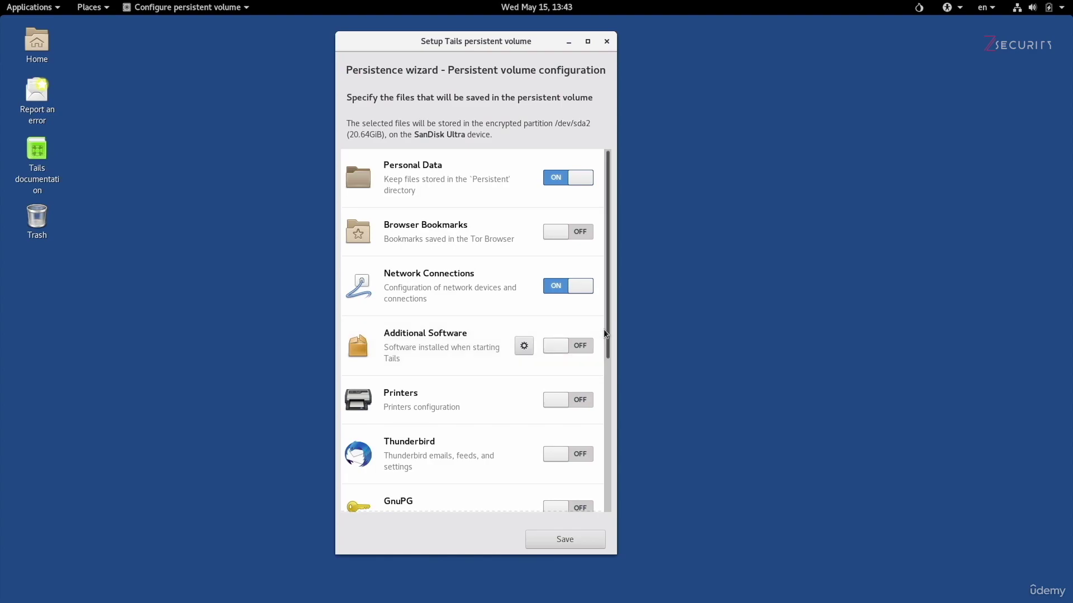
pyautogui.moveTo(606, 326); pyautogui.dragTo(606, 434)
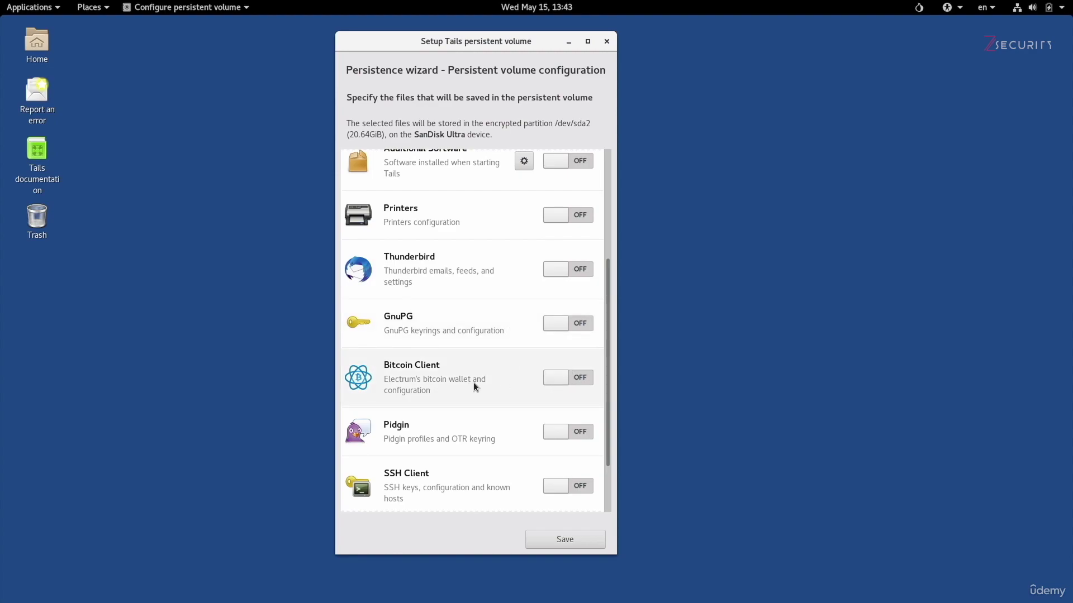
pyautogui.moveTo(603, 358)
pyautogui.mouseDown()
pyautogui.moveTo(605, 293)
pyautogui.moveTo(608, 343)
pyautogui.mouseUp()
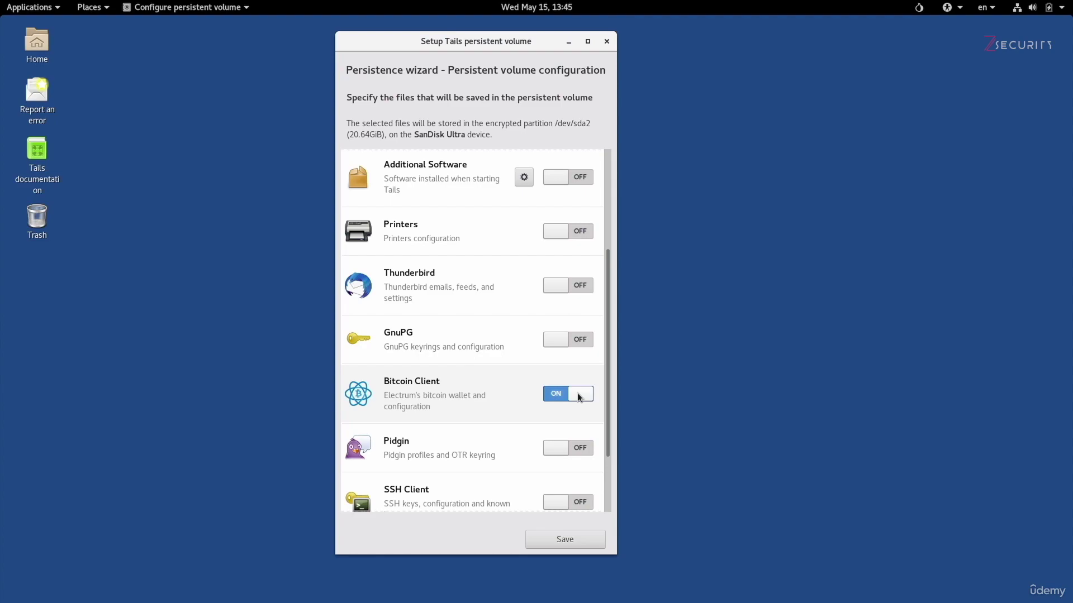
pyautogui.click(585, 342)
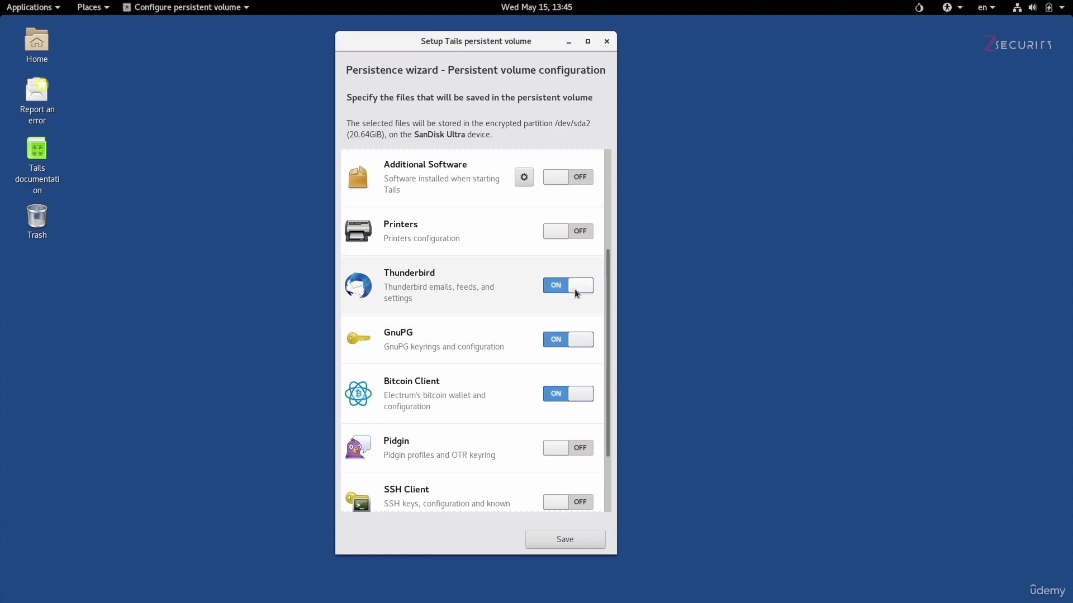
pyautogui.click(574, 448)
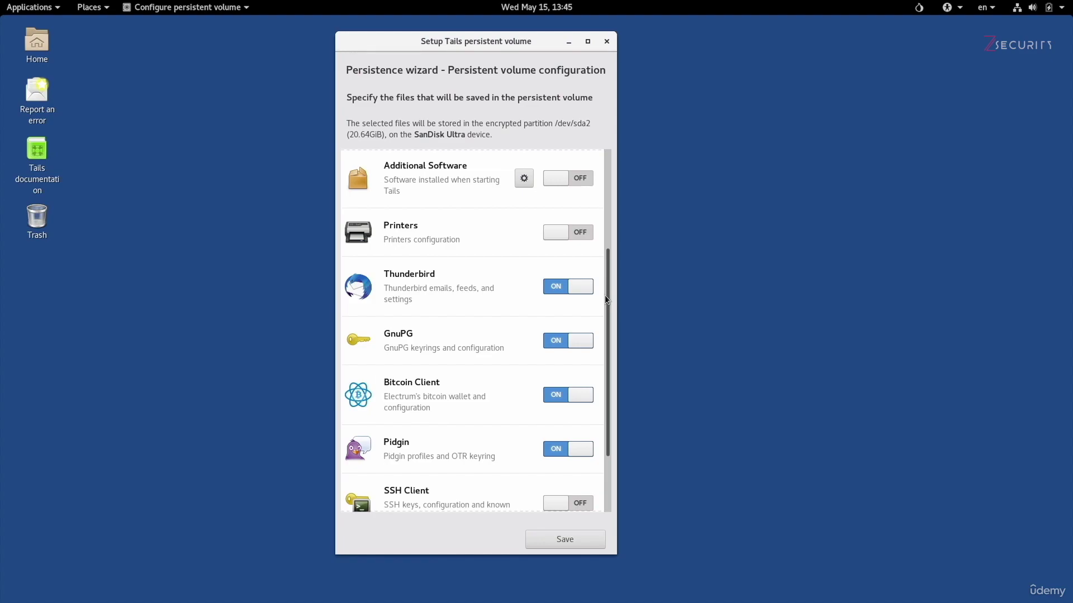
pyautogui.moveTo(604, 295); pyautogui.dragTo(596, 209)
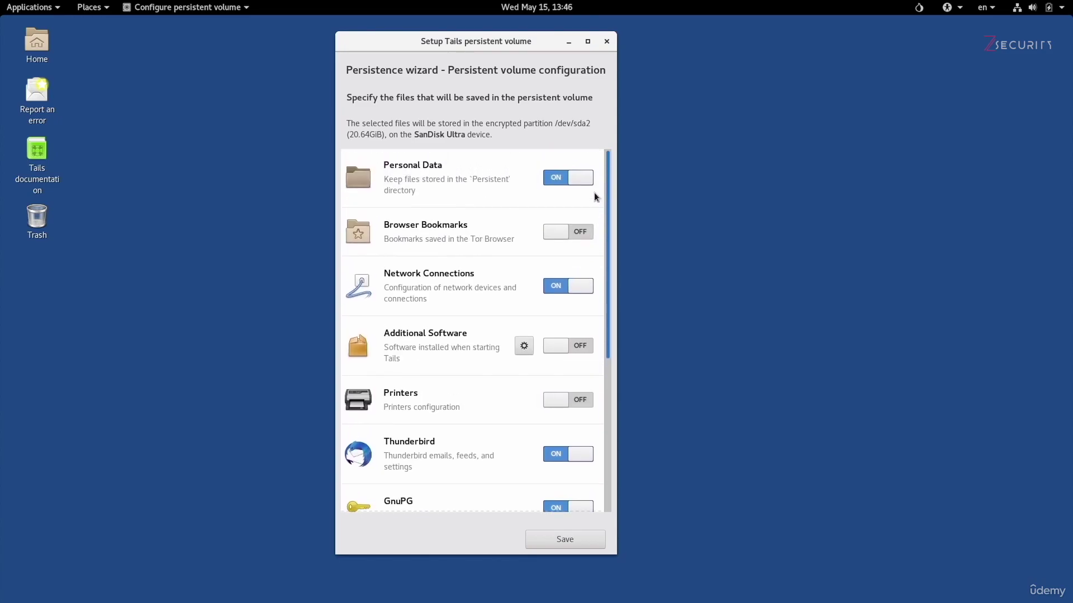
pyautogui.scroll(-2, 601, 242)
pyautogui.scroll(-5, 601, 245)
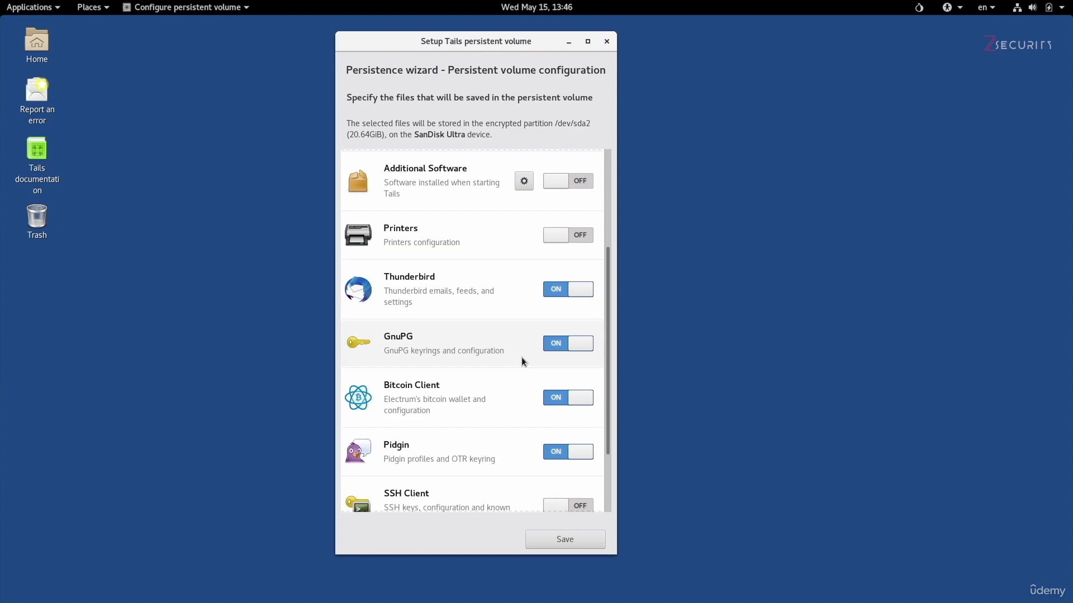
pyautogui.moveTo(608, 300); pyautogui.dragTo(610, 173)
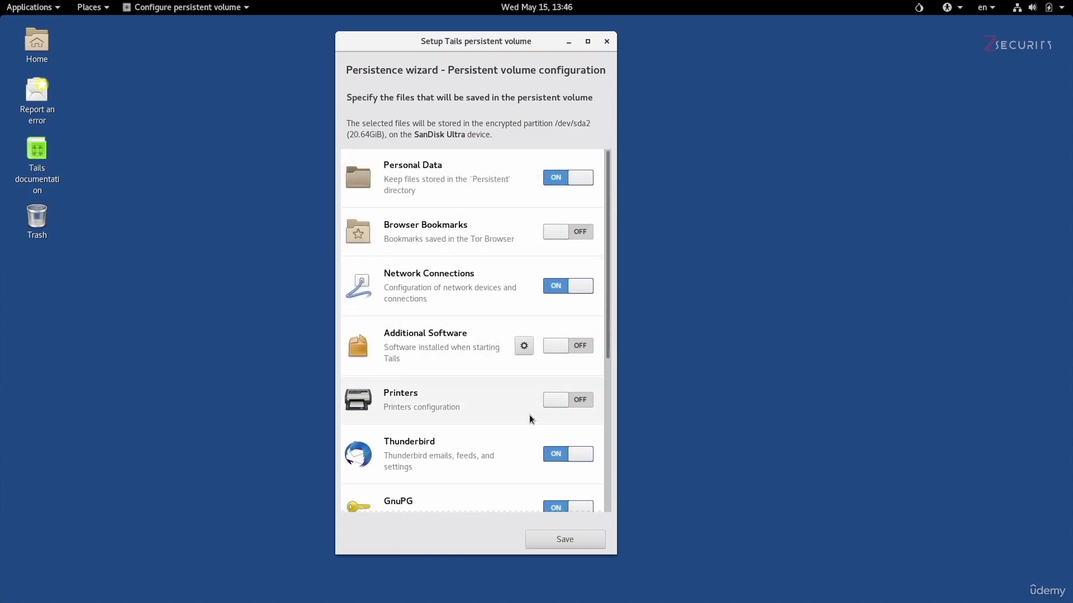
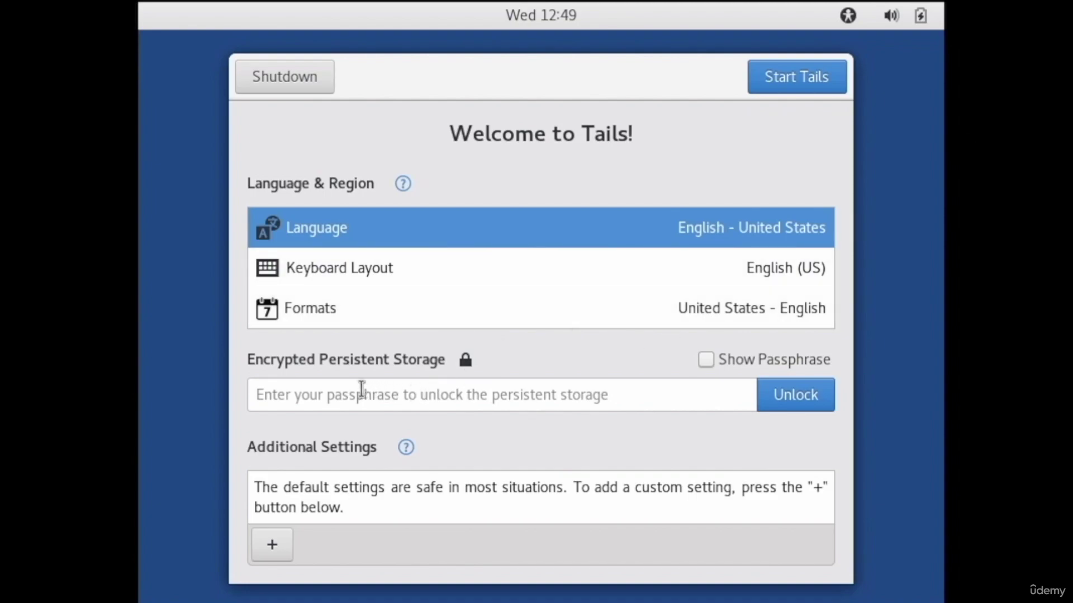
# Step: Unlock the encrypted persistent storage with its passphrase on the welcome screen and start Tails
pyautogui.click(284, 396)
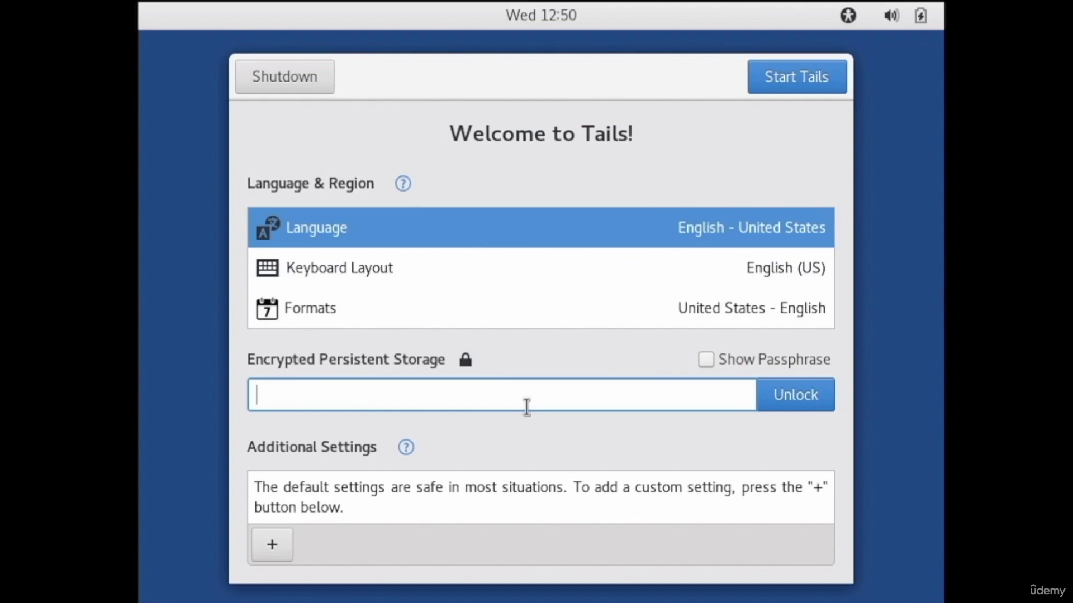
pyautogui.write('••••••••••••••••')
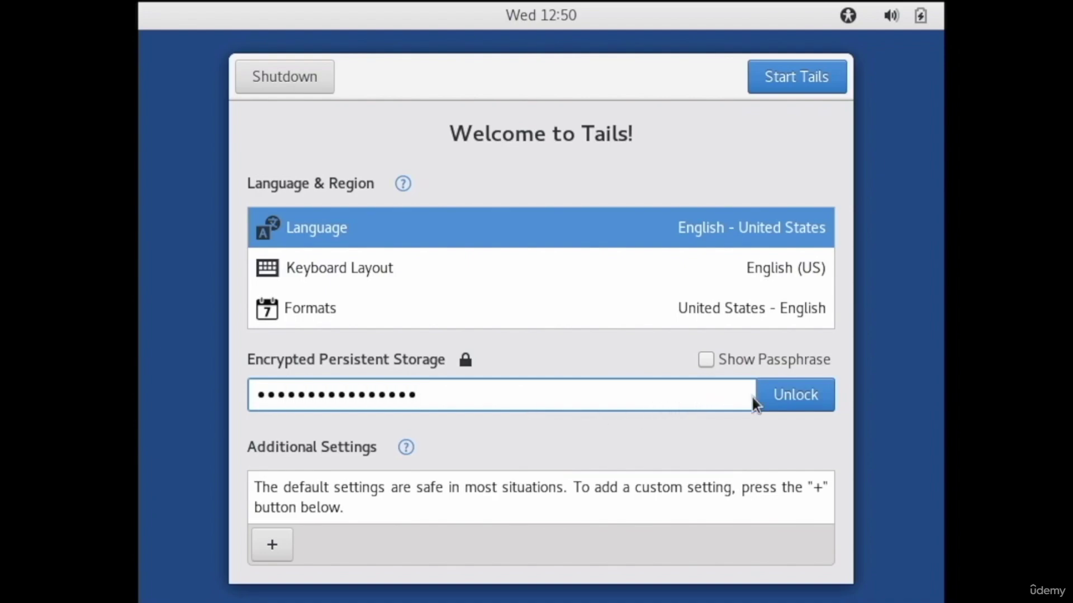
pyautogui.click(780, 400)
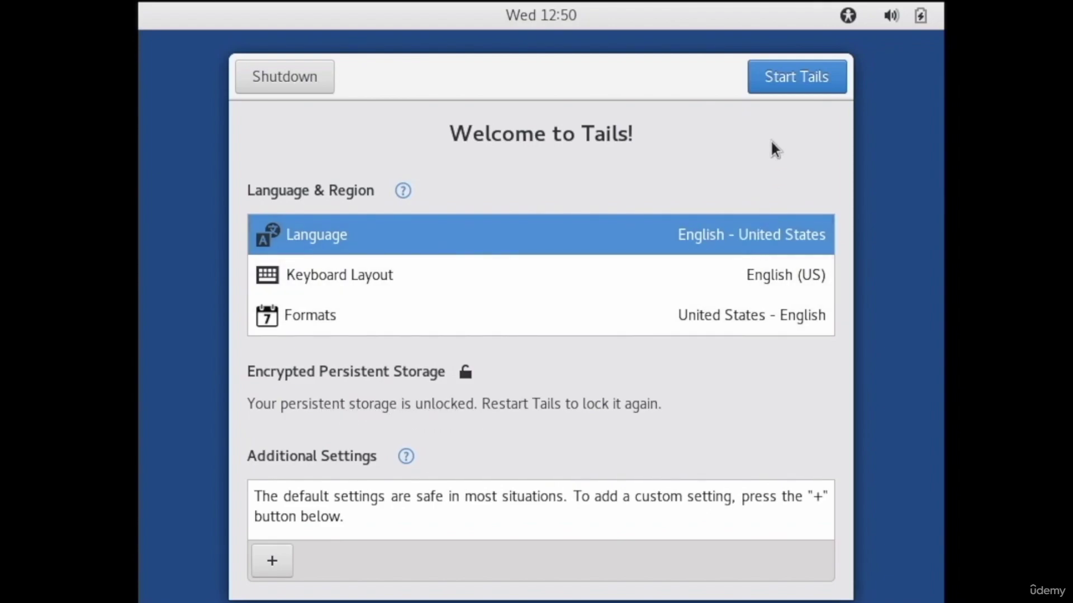
pyautogui.click(786, 75)
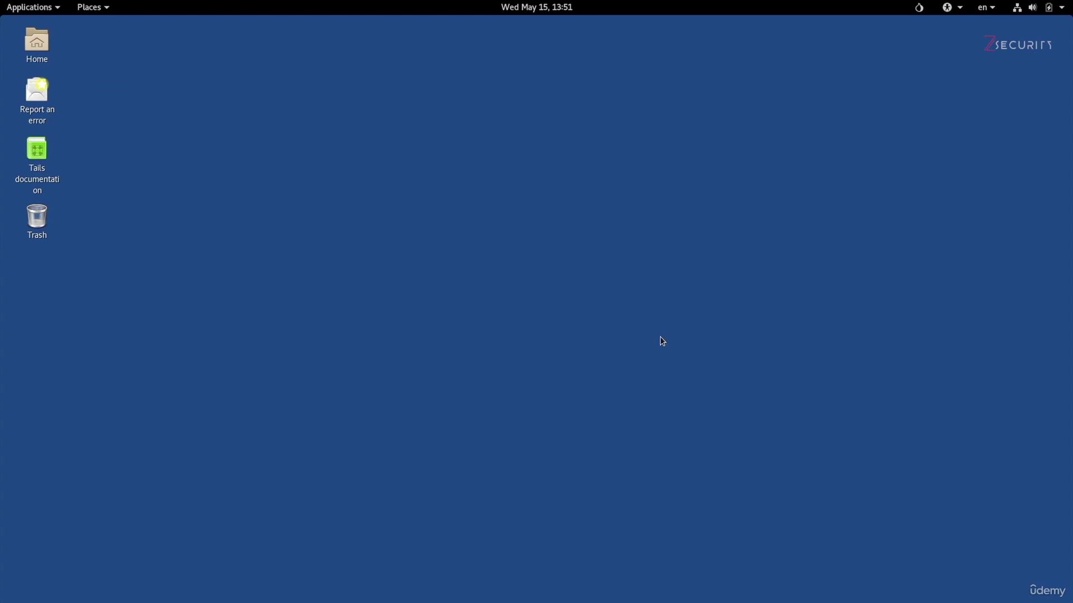
# Step: Open the Persistent folder in the file manager
pyautogui.click(93, 9)
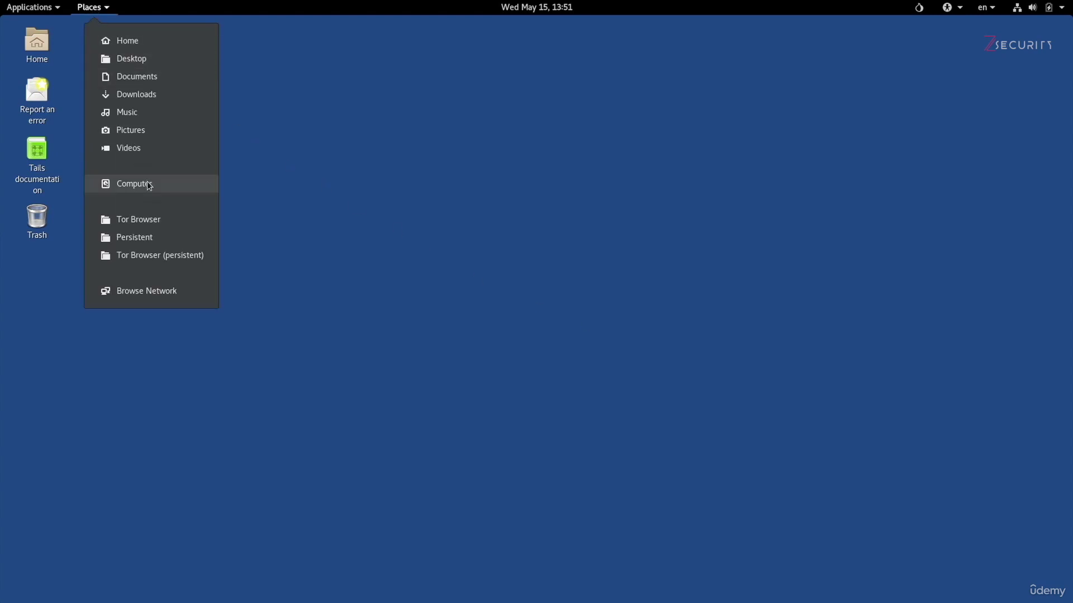
pyautogui.click(143, 245)
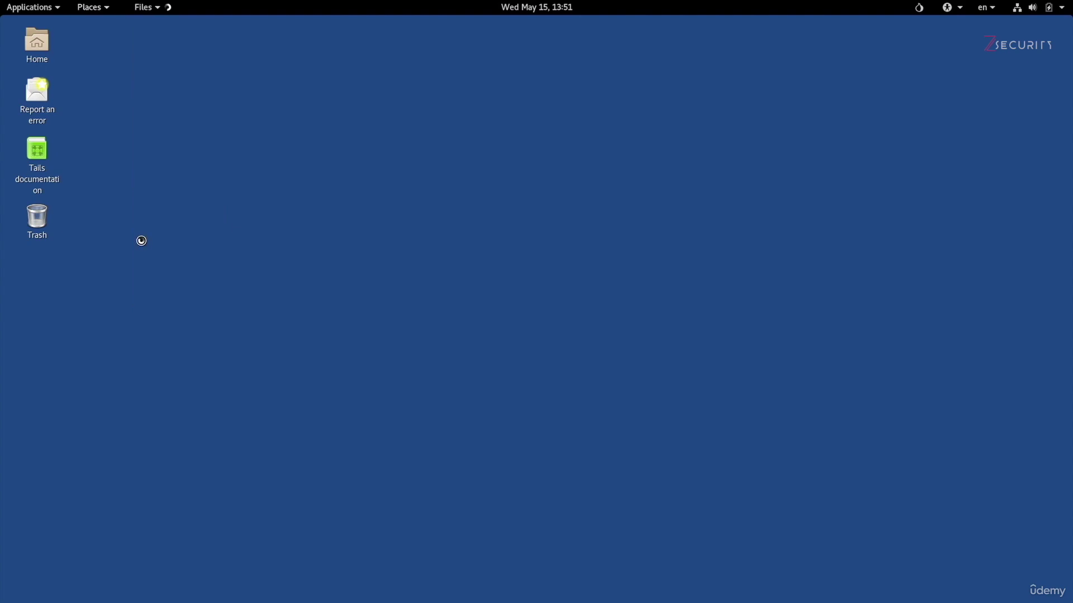
pyautogui.moveTo(233, 129); pyautogui.dragTo(407, 141)
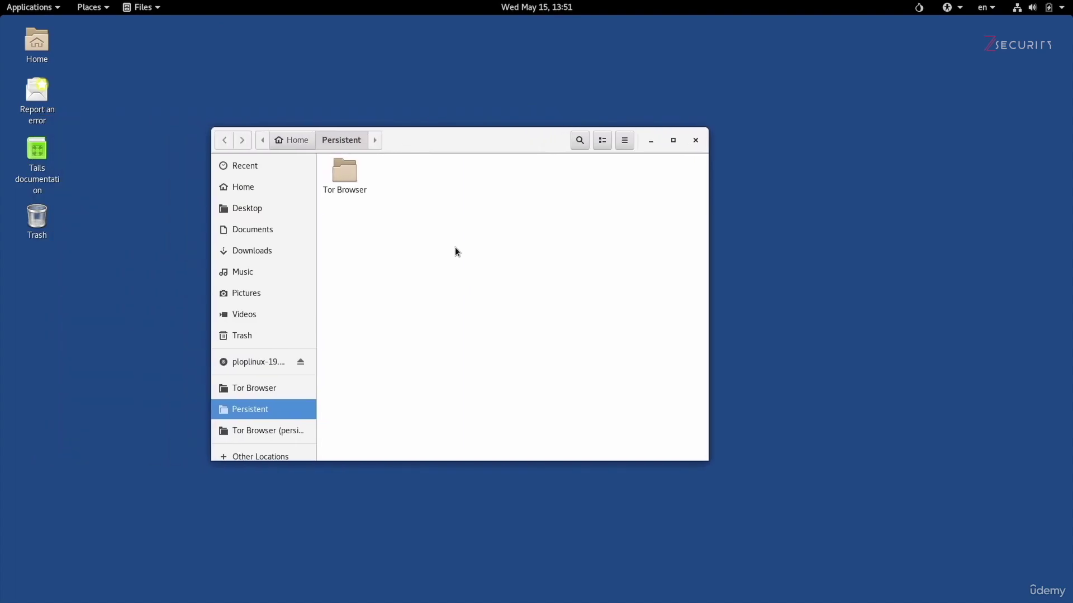
# Step: Create a new folder named "presistence test" inside the Persistent folder
pyautogui.rightClick(509, 270)
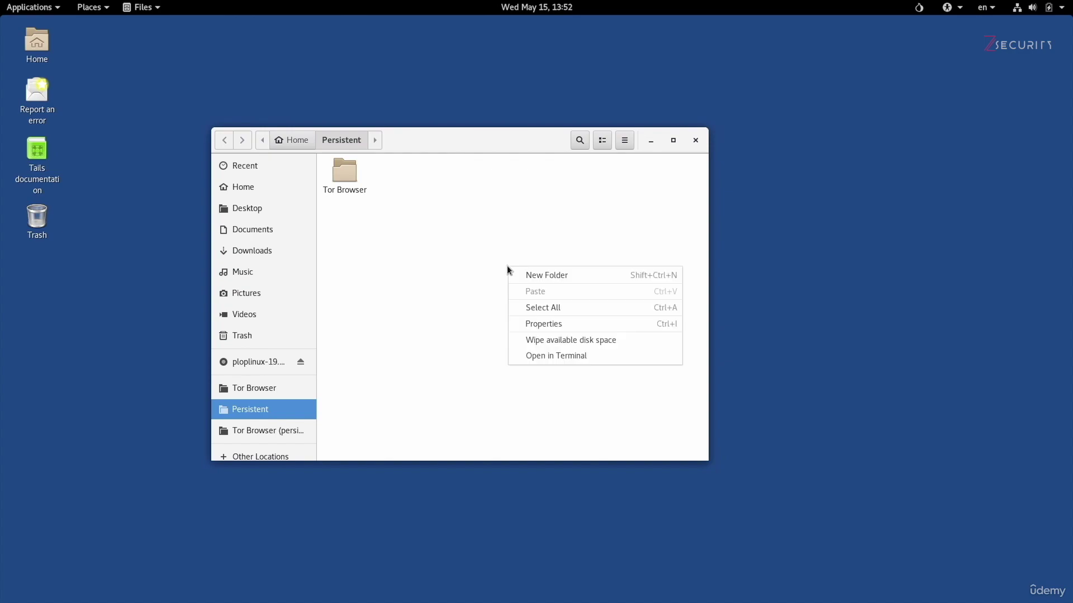
pyautogui.click(518, 274)
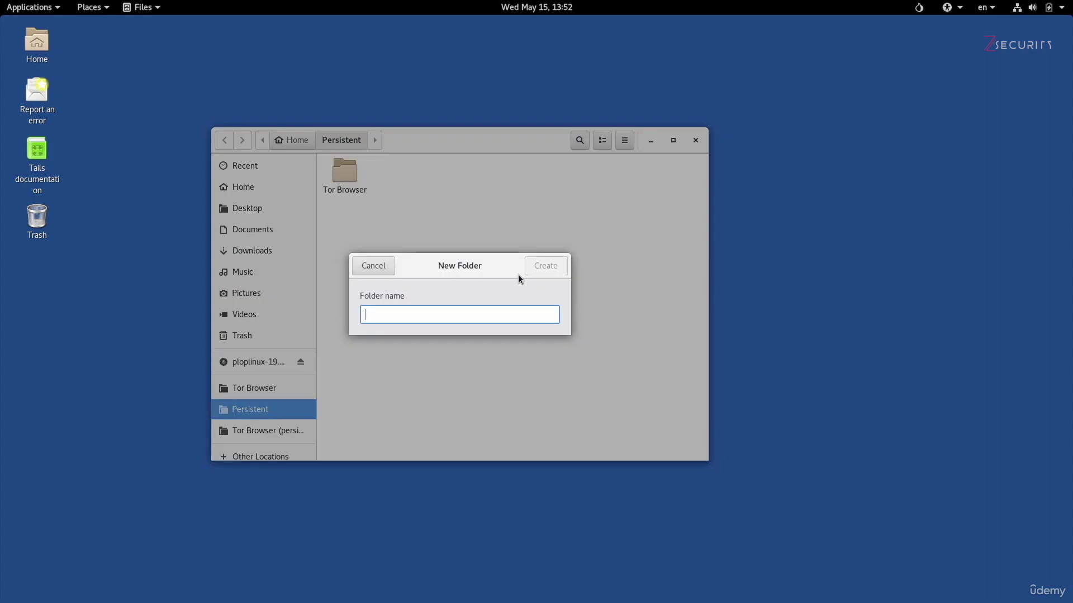
pyautogui.write('pre')
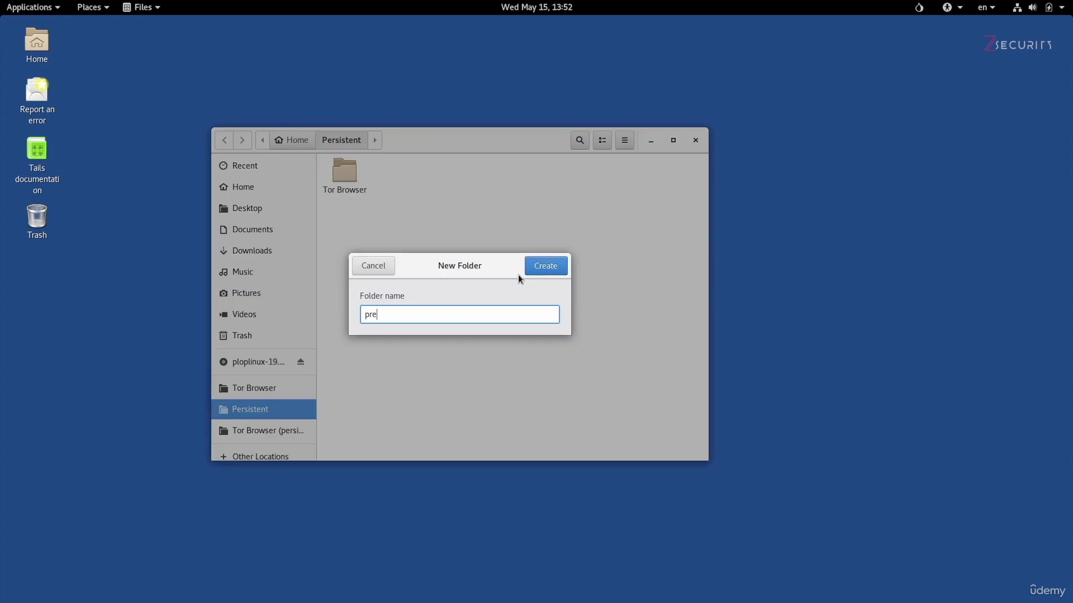
pyautogui.write('sistence test')
pyautogui.press('Return')
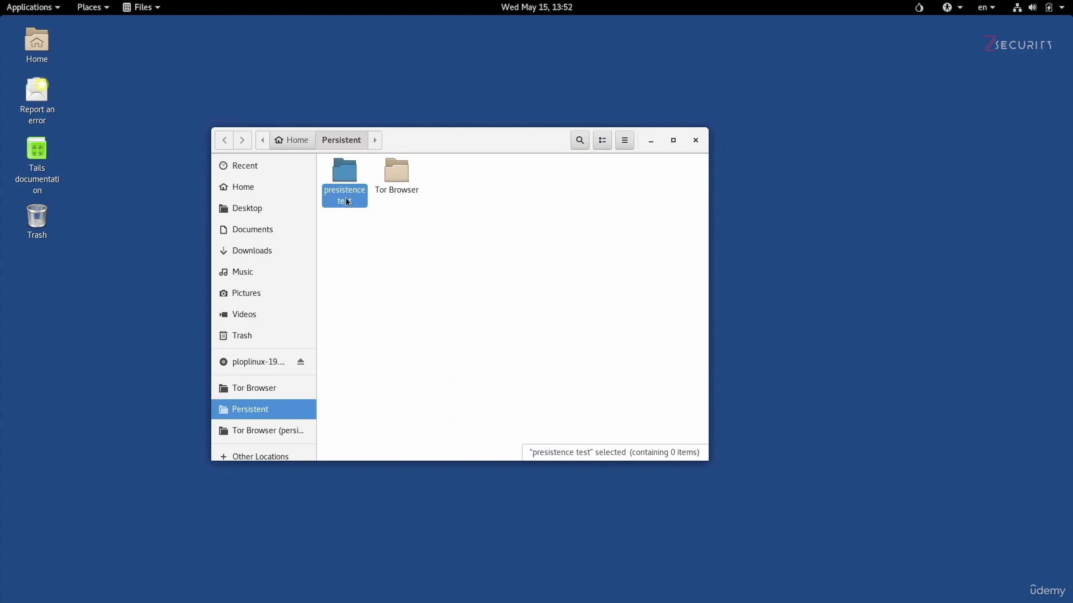
# Step: Create a new folder named "test 2" on the desktop
pyautogui.rightClick(145, 88)
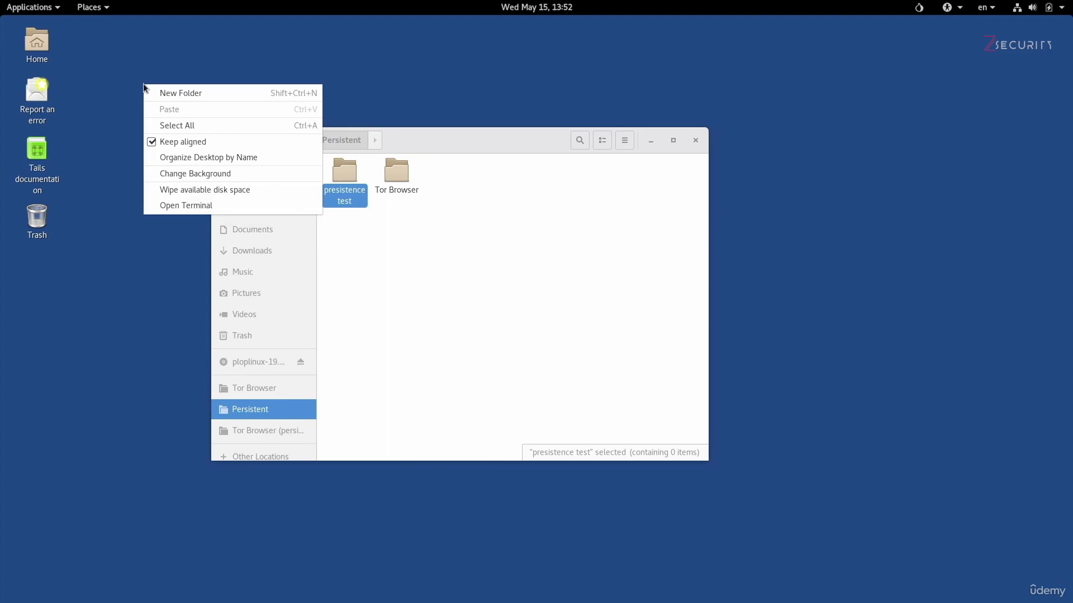
pyautogui.click(154, 93)
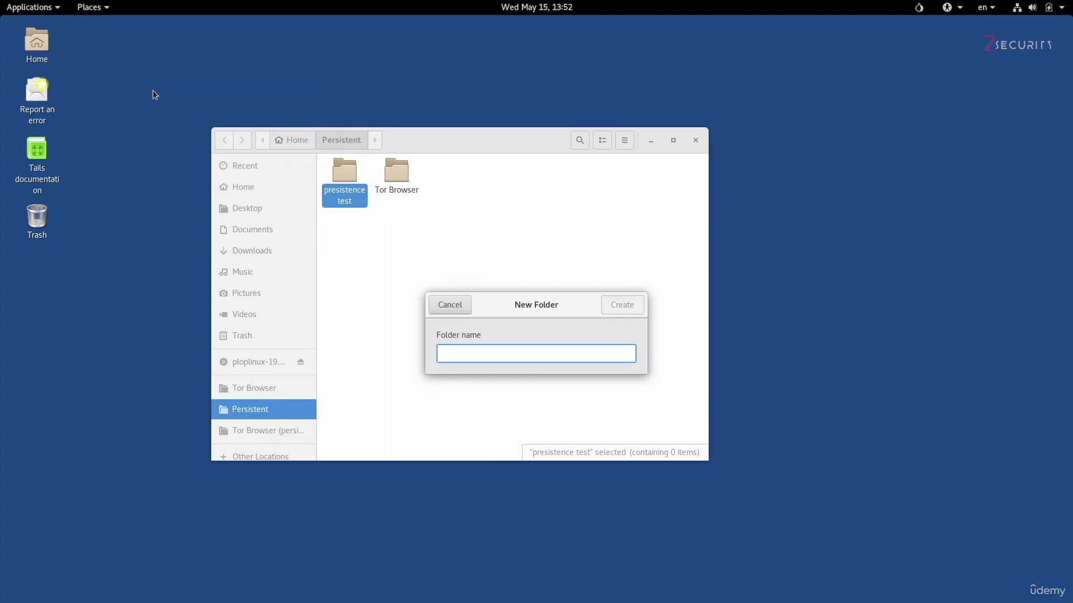
pyautogui.write('new f')
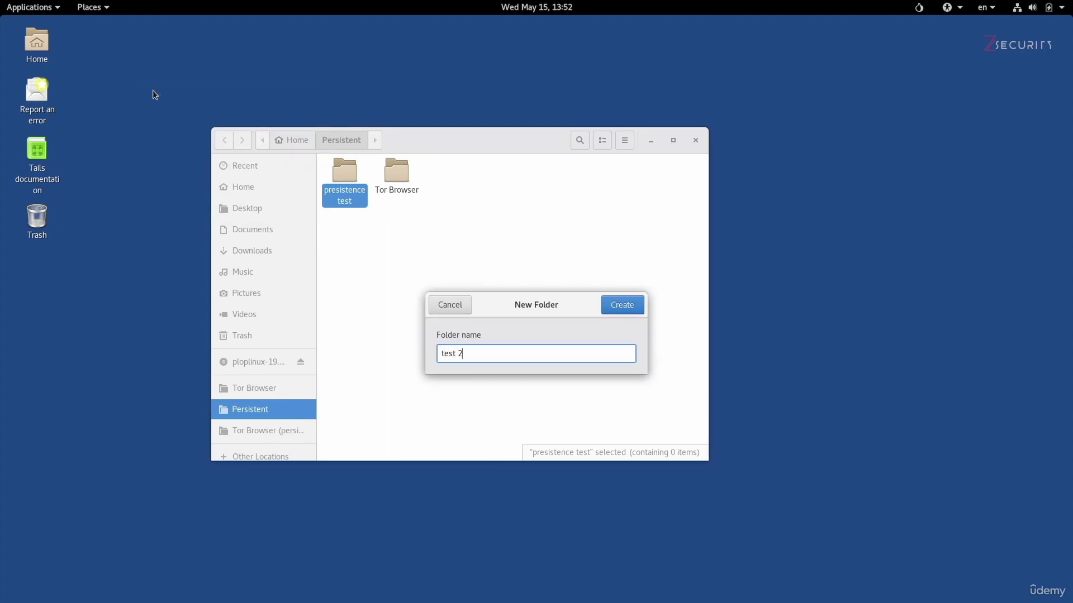
pyautogui.press('Return')
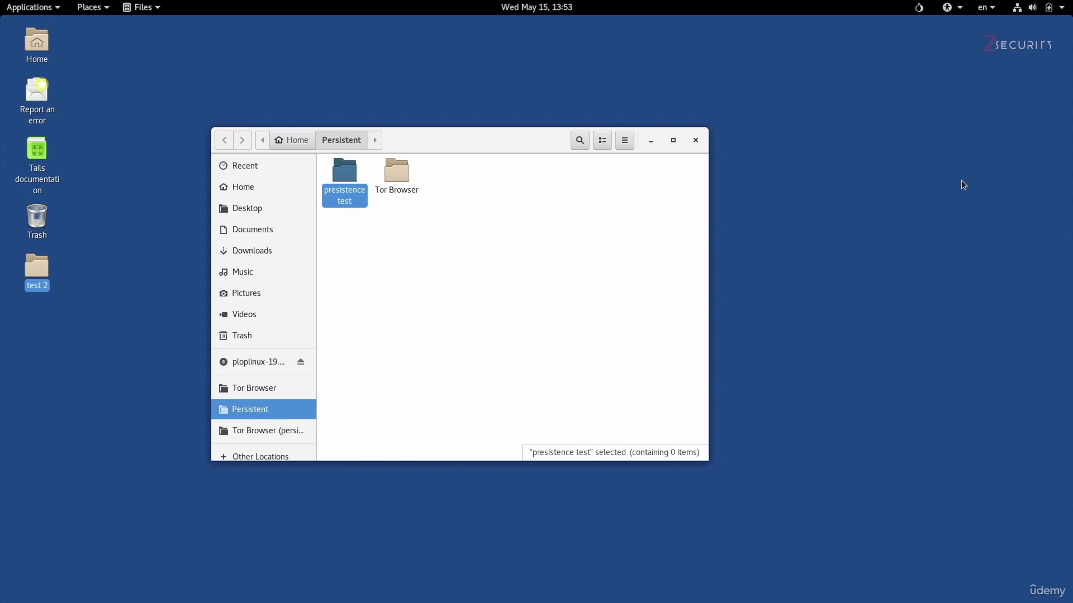
# Step: Connect to the Wi-Fi network eir73766789-2.4G, entering its wireless password
pyautogui.click(1016, 8)
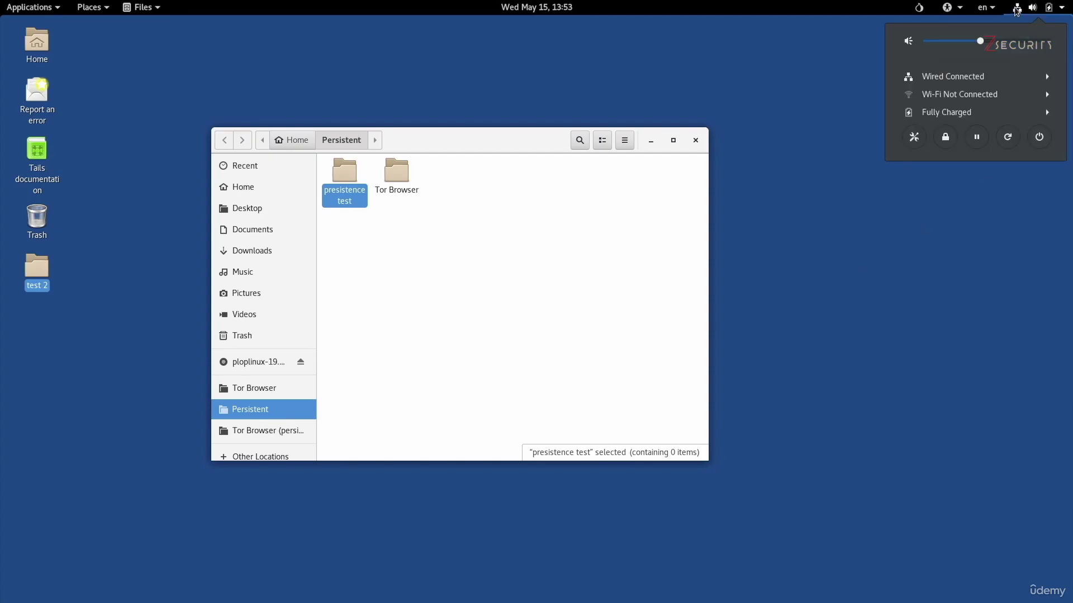
pyautogui.click(1009, 94)
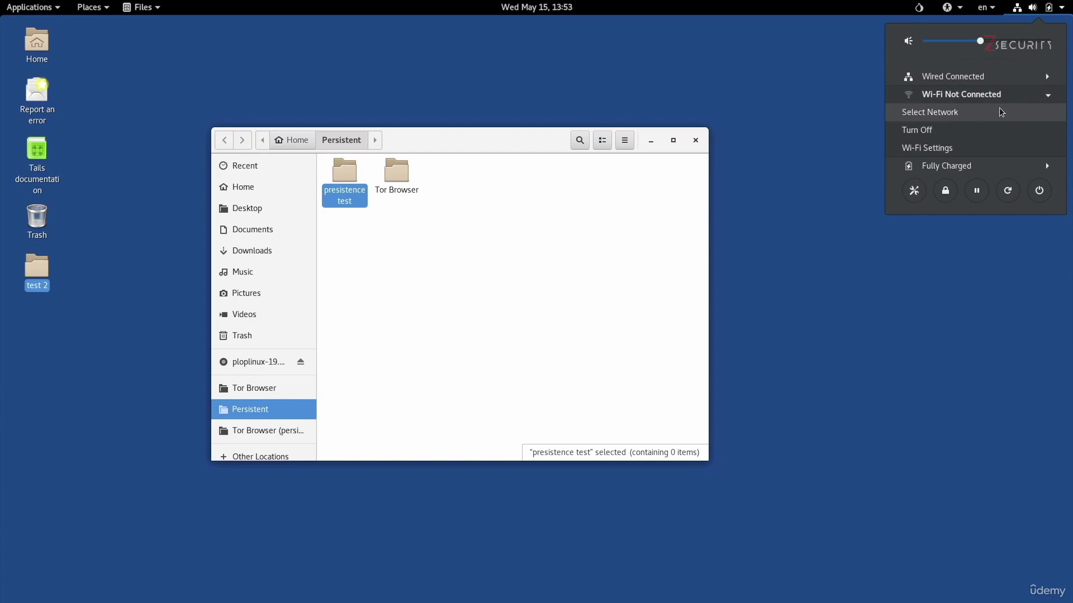
pyautogui.click(1002, 111)
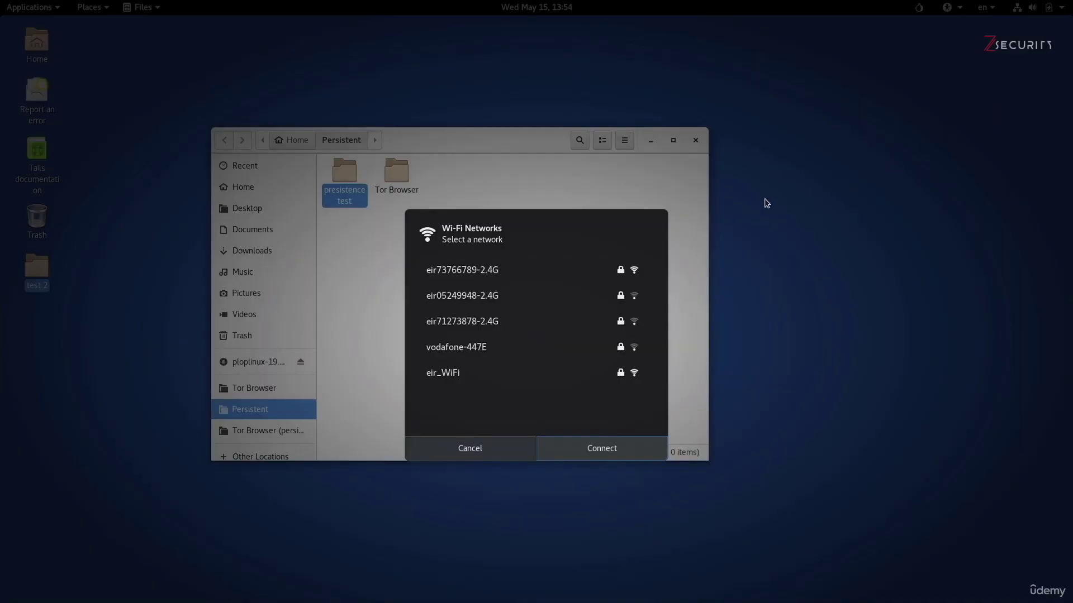
pyautogui.click(532, 271)
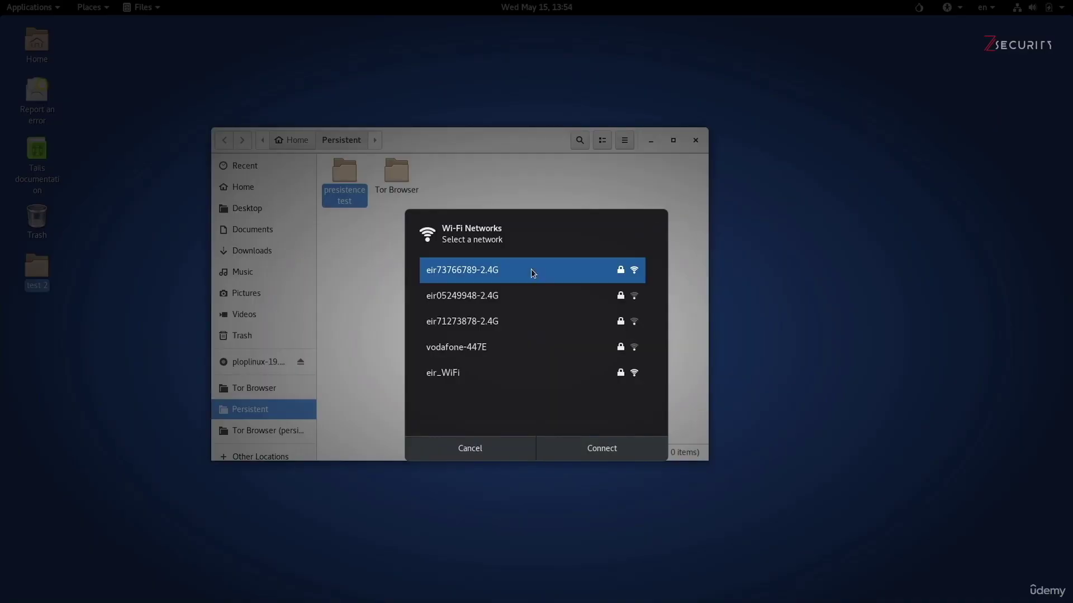
pyautogui.click(588, 445)
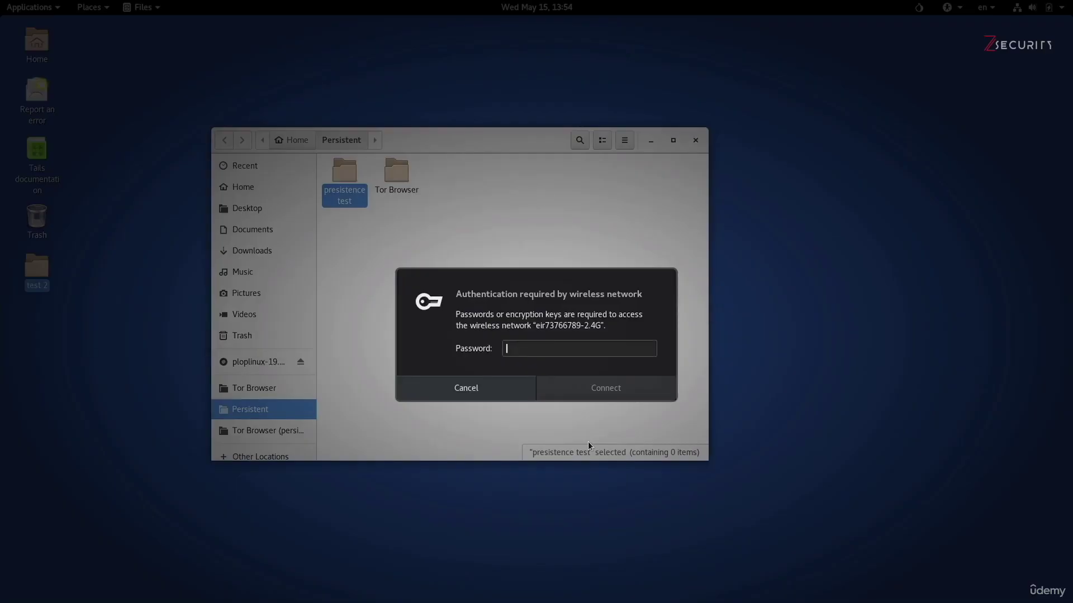
pyautogui.write('********')
pyautogui.click(620, 391)
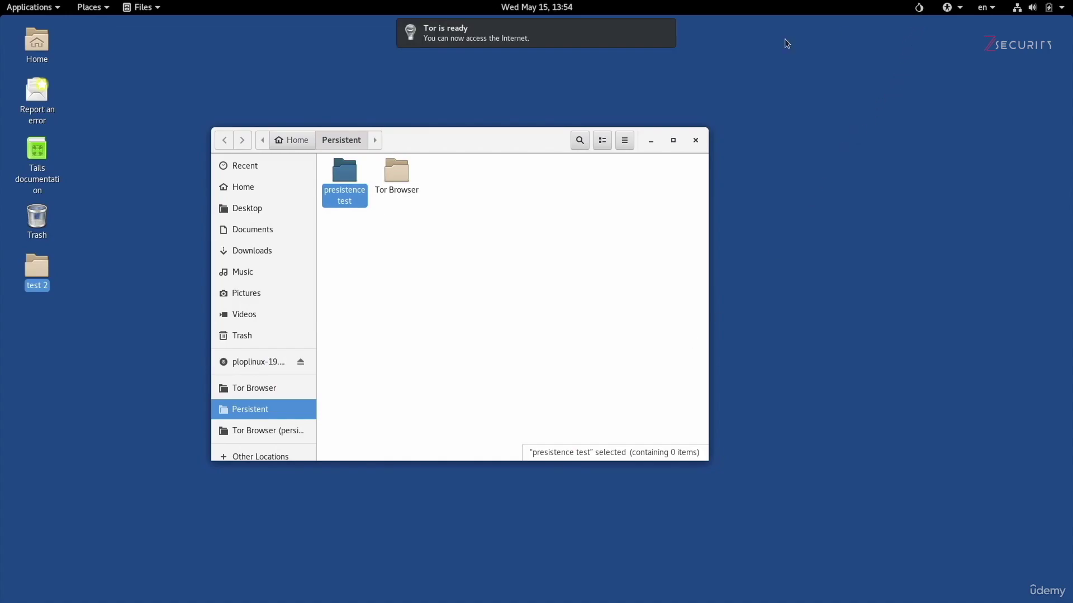
# Step: Restart Tails and start the session with the encrypted persistent storage unlocked using its passphrase
pyautogui.moveTo(465, 41)
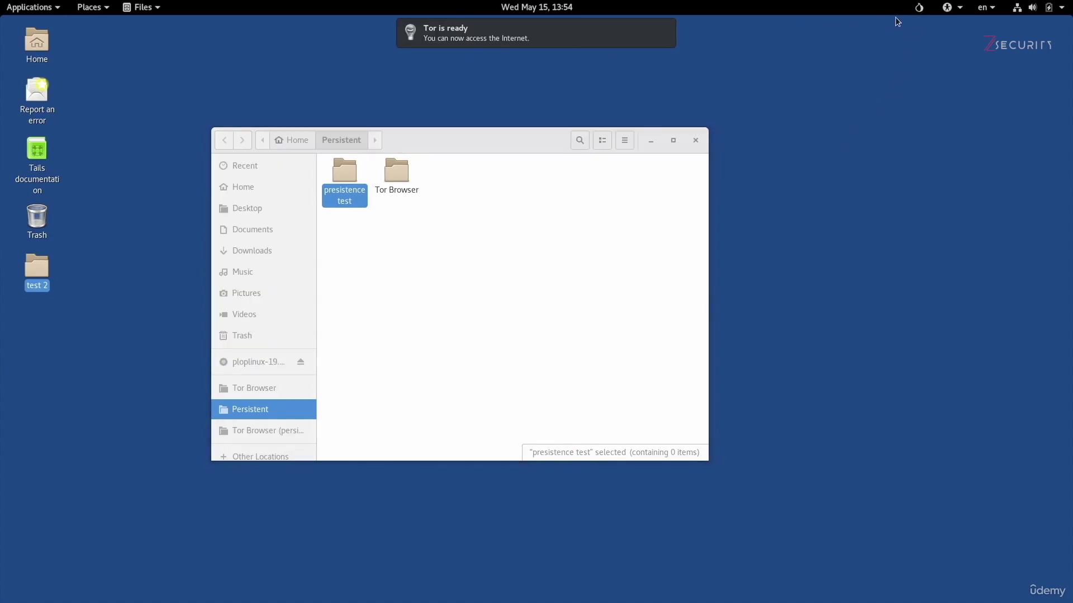
pyautogui.click(1015, 8)
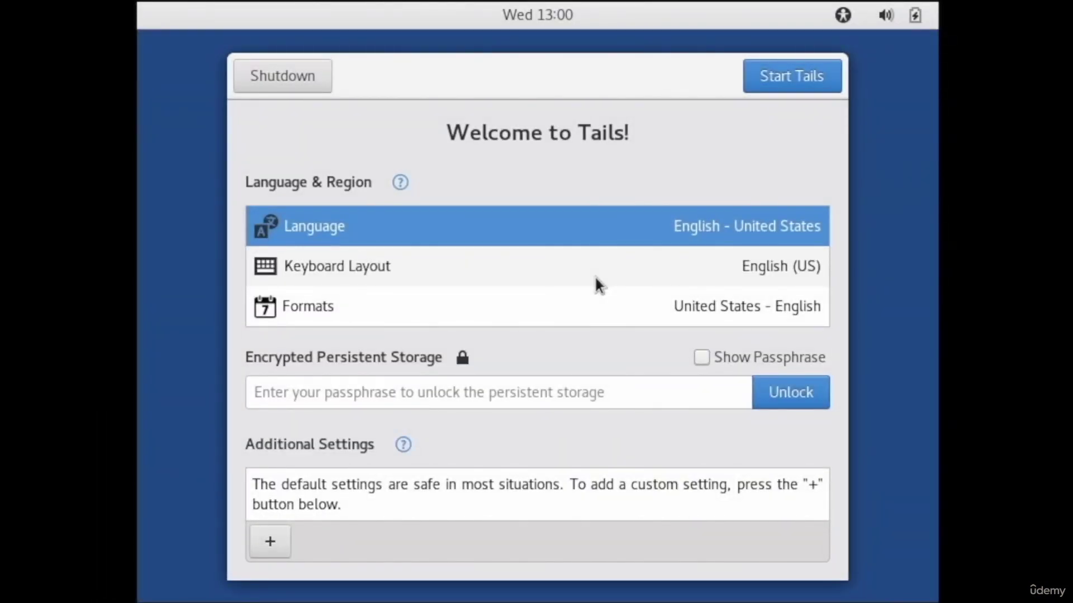
pyautogui.click(479, 400)
pyautogui.write('••••••••••••••••')
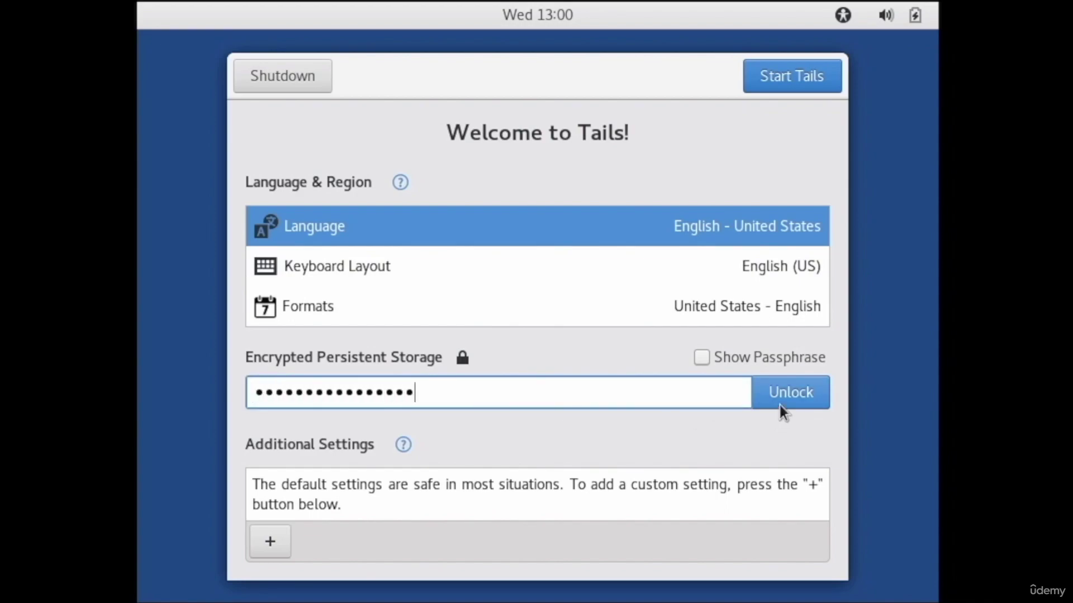
pyautogui.click(780, 404)
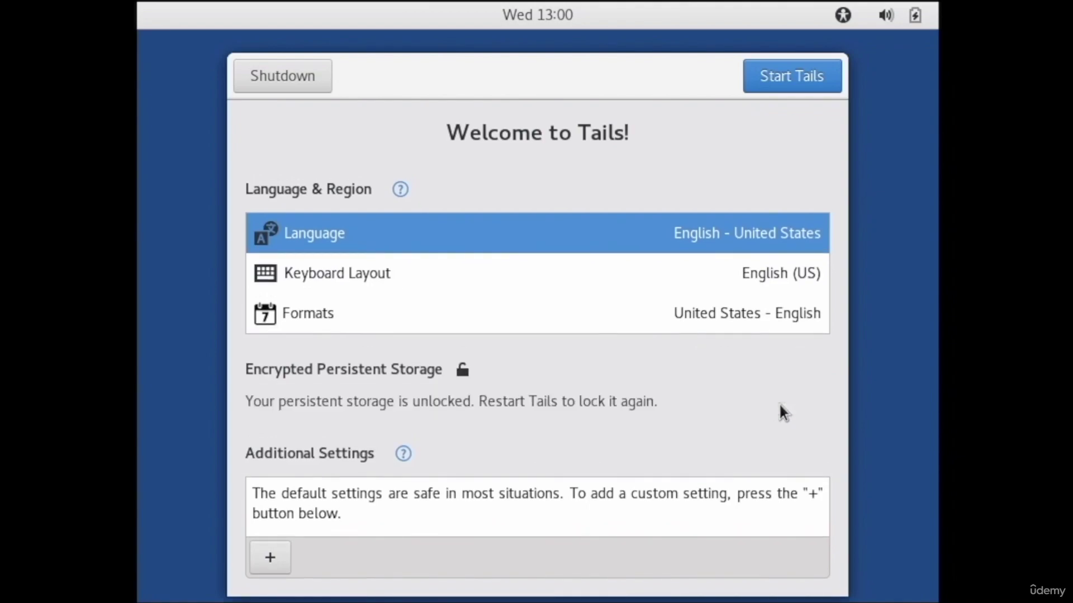
pyautogui.click(813, 80)
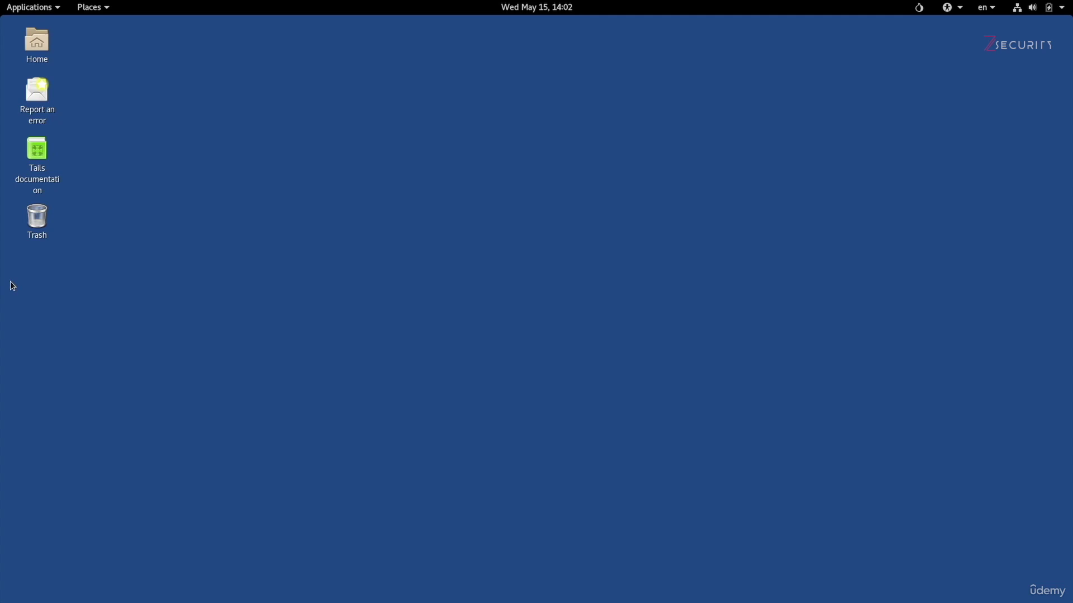
# Step: Check the Persistent folder for the "presistence test" folder and close the file manager
pyautogui.click(93, 7)
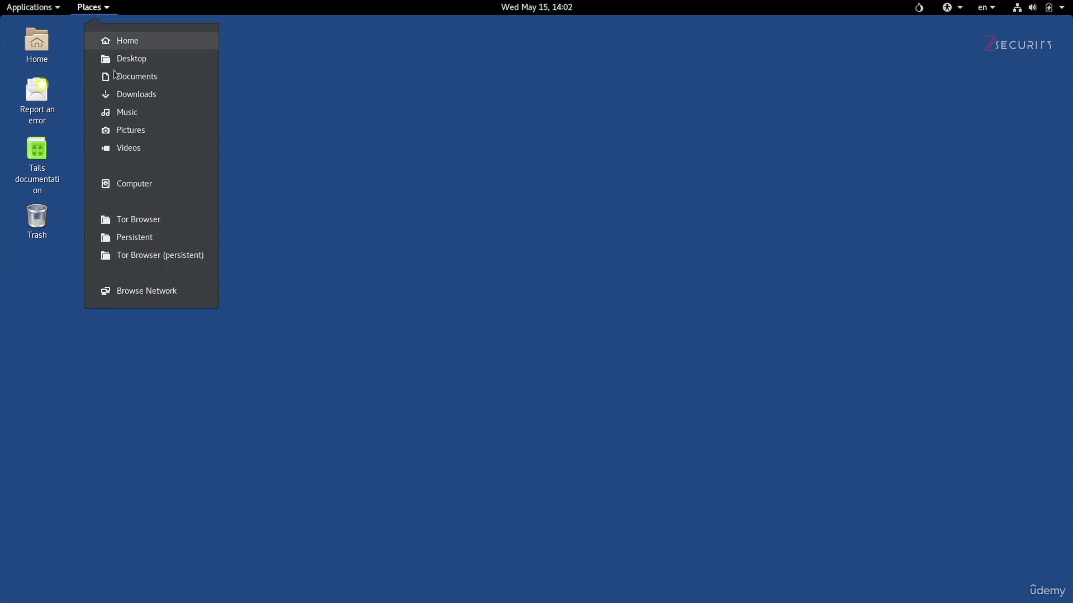
pyautogui.click(148, 240)
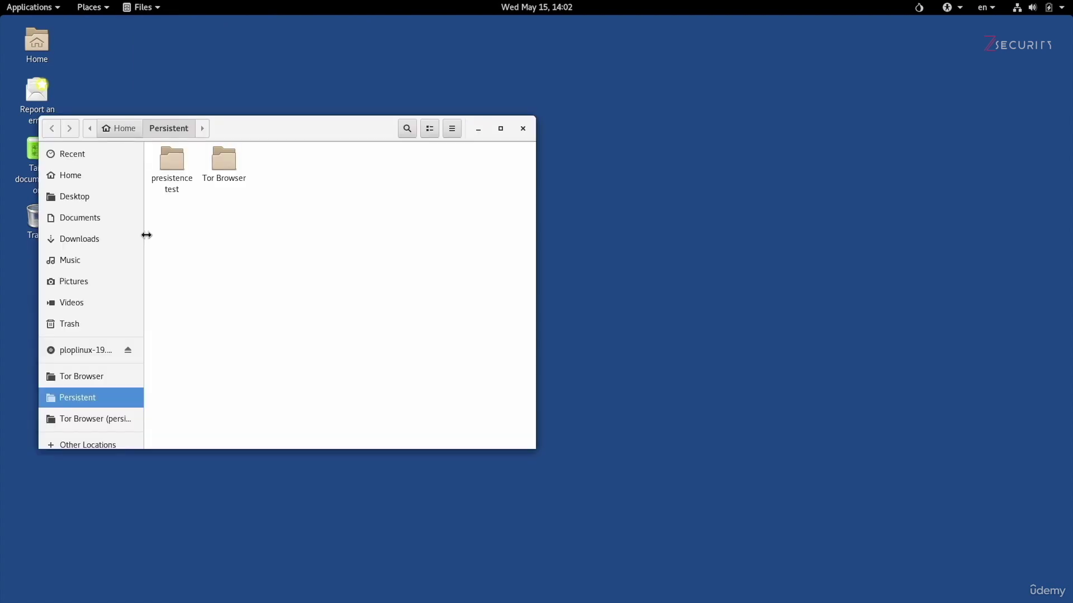
pyautogui.click(169, 167)
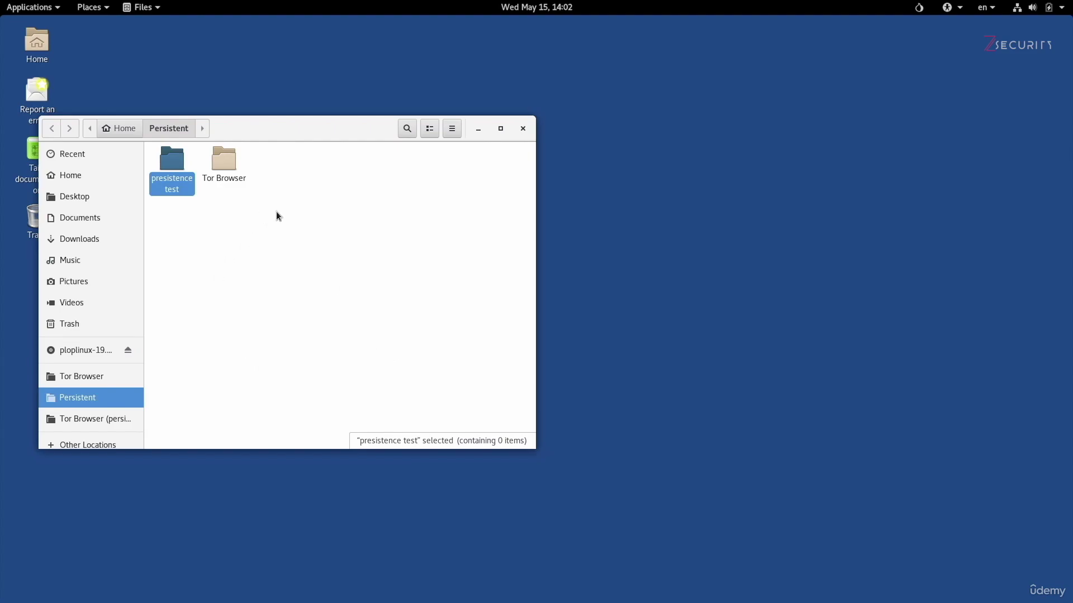
pyautogui.click(521, 129)
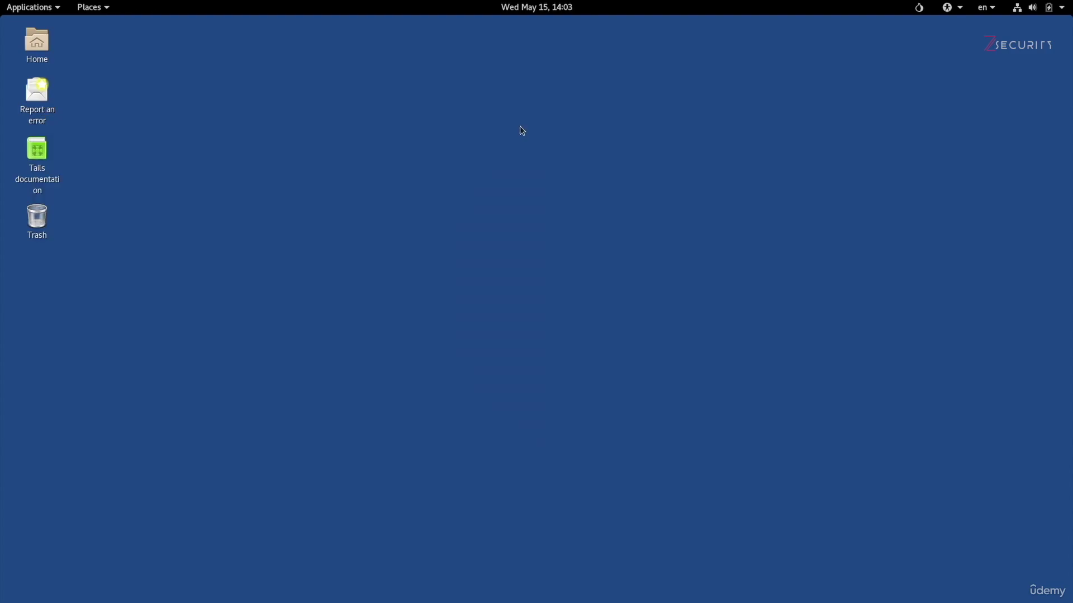
# Step: Restart Tails without unlocking the persistent storage and check the places list for the Persistent folder
pyautogui.click(1018, 8)
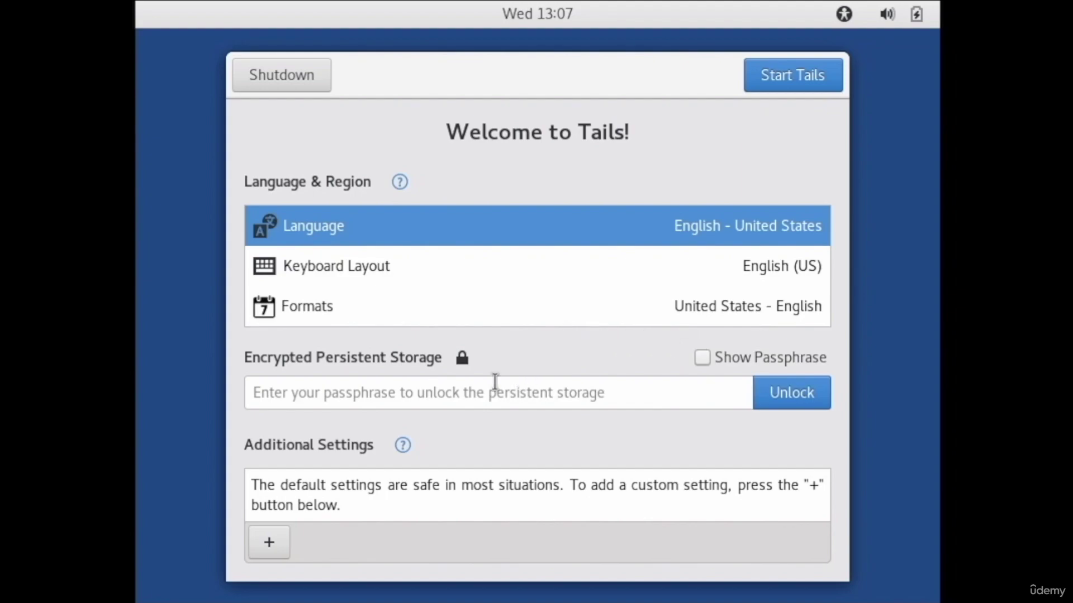
pyautogui.click(833, 79)
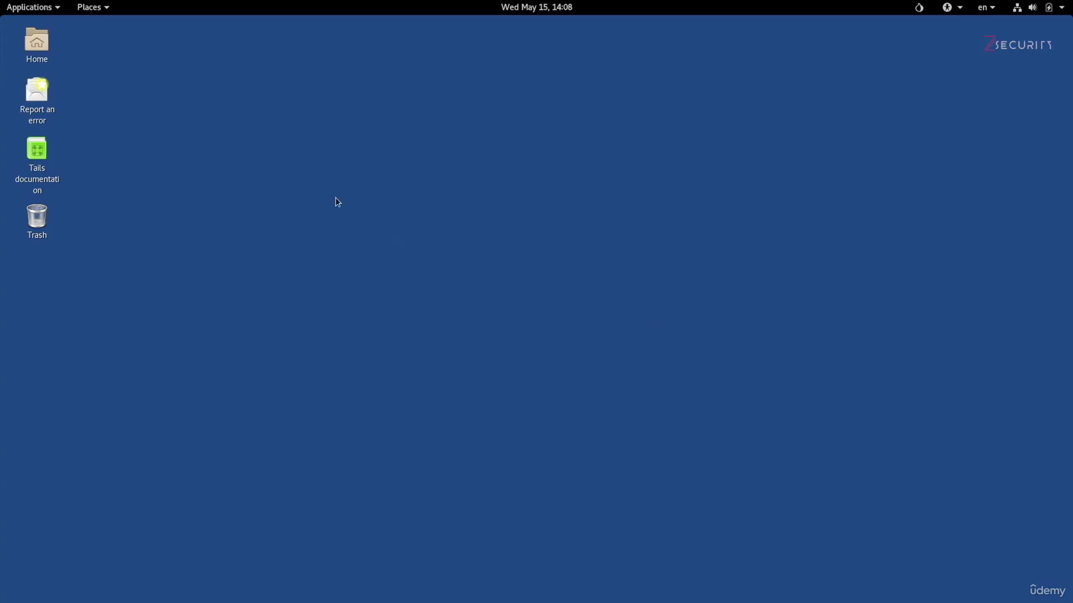
pyautogui.click(91, 7)
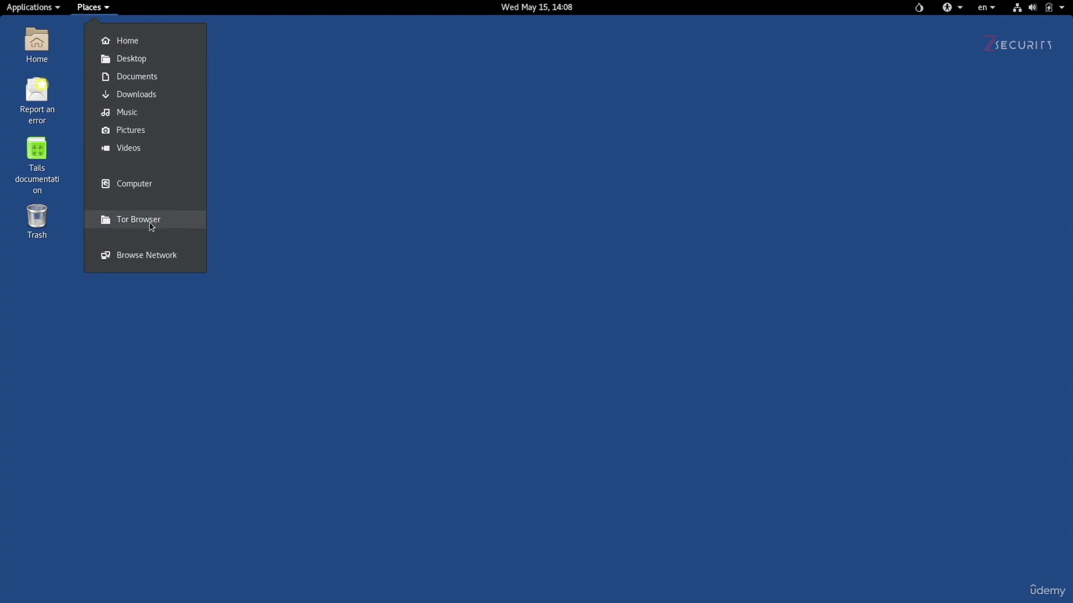
pyautogui.click(642, 305)
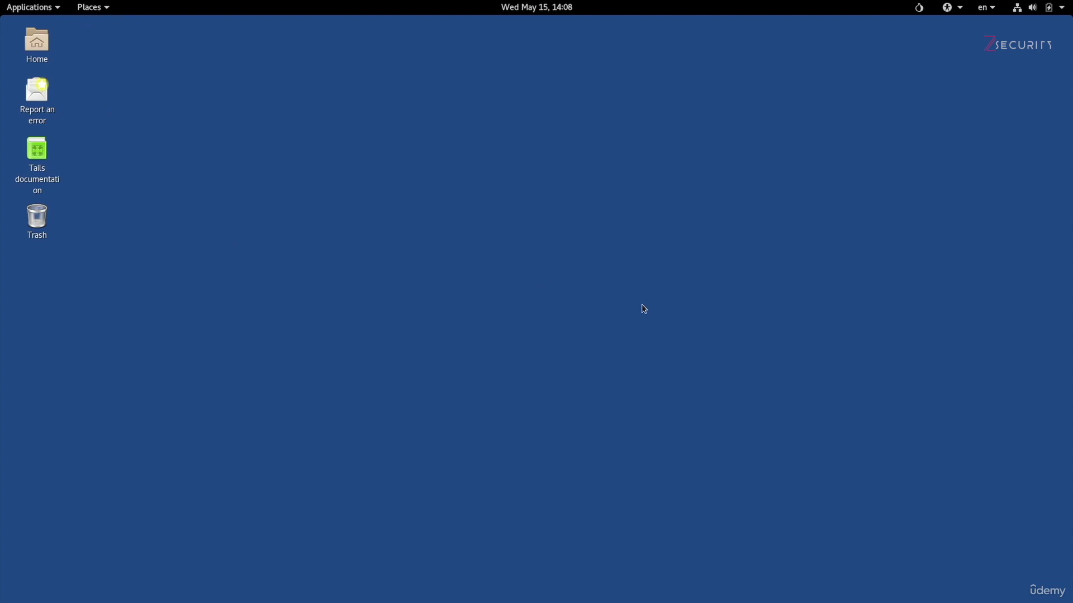
# Step: Open the Wi-Fi network selection to check for the saved wireless connection
pyautogui.click(1021, 7)
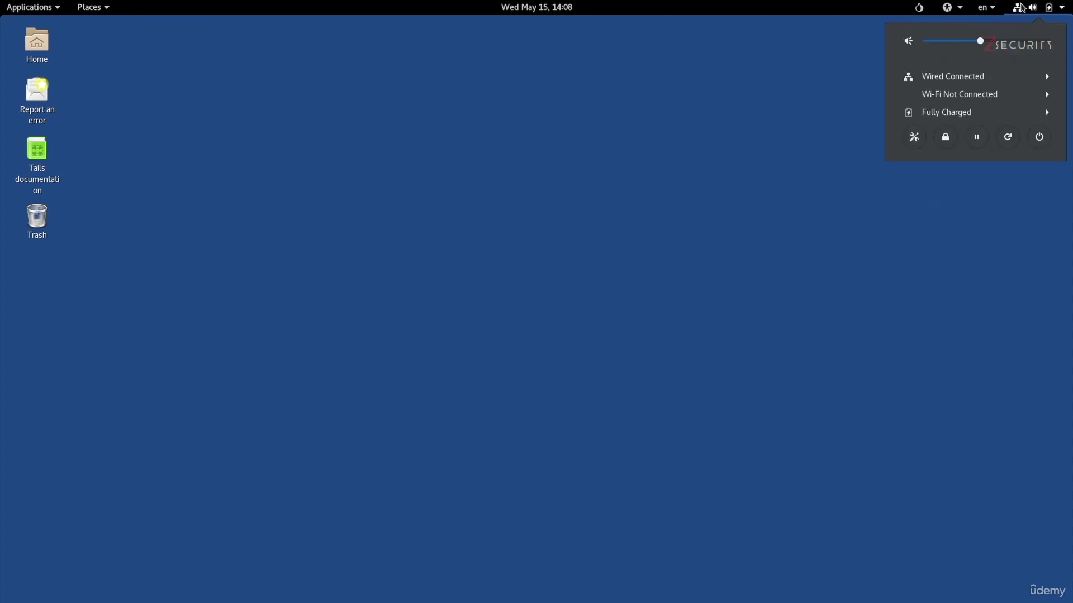
pyautogui.click(994, 93)
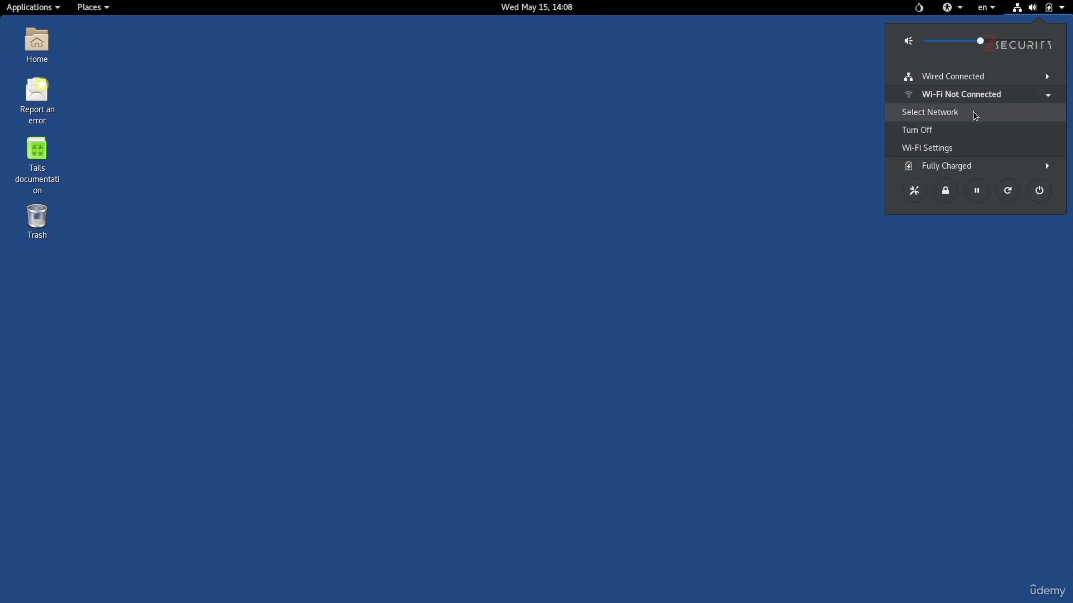
pyautogui.click(975, 114)
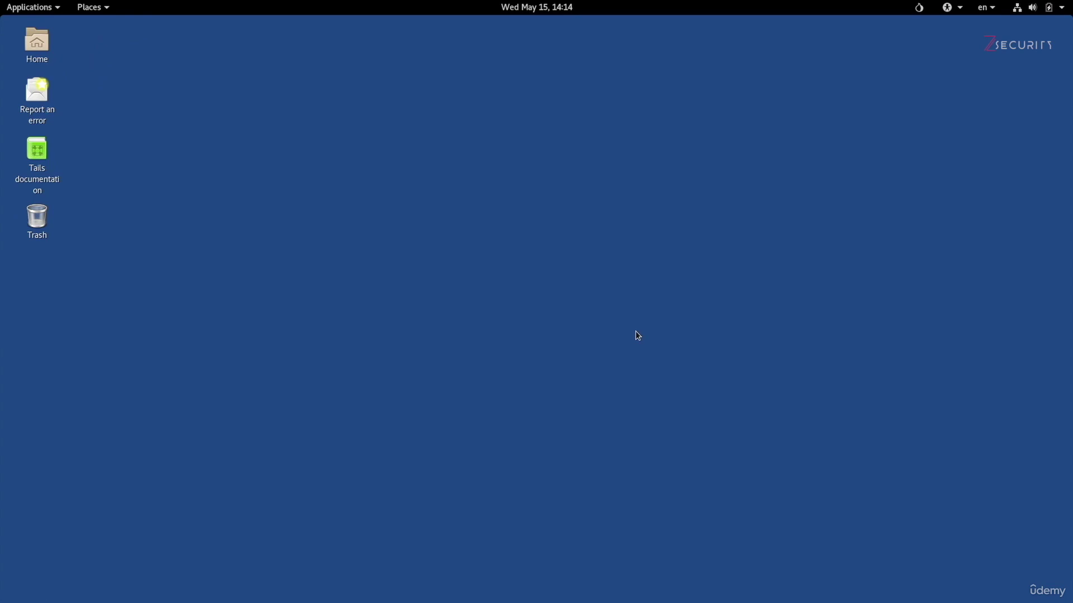
# Step: Delete the Tails persistent volume /dev/sda2 from the SanDisk Ultra device
pyautogui.click(43, 8)
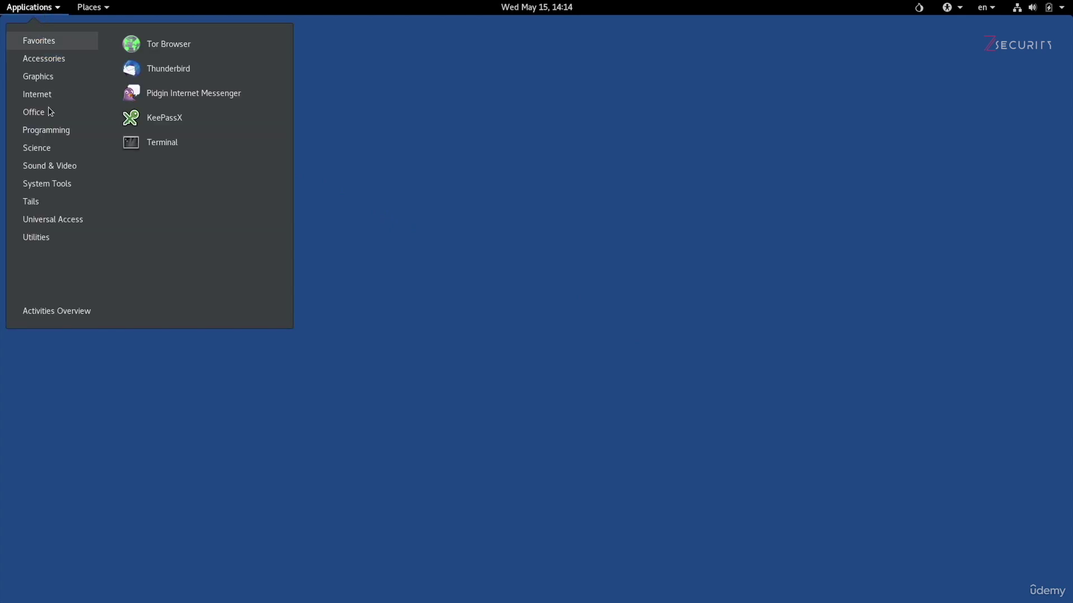
pyautogui.moveTo(50, 203)
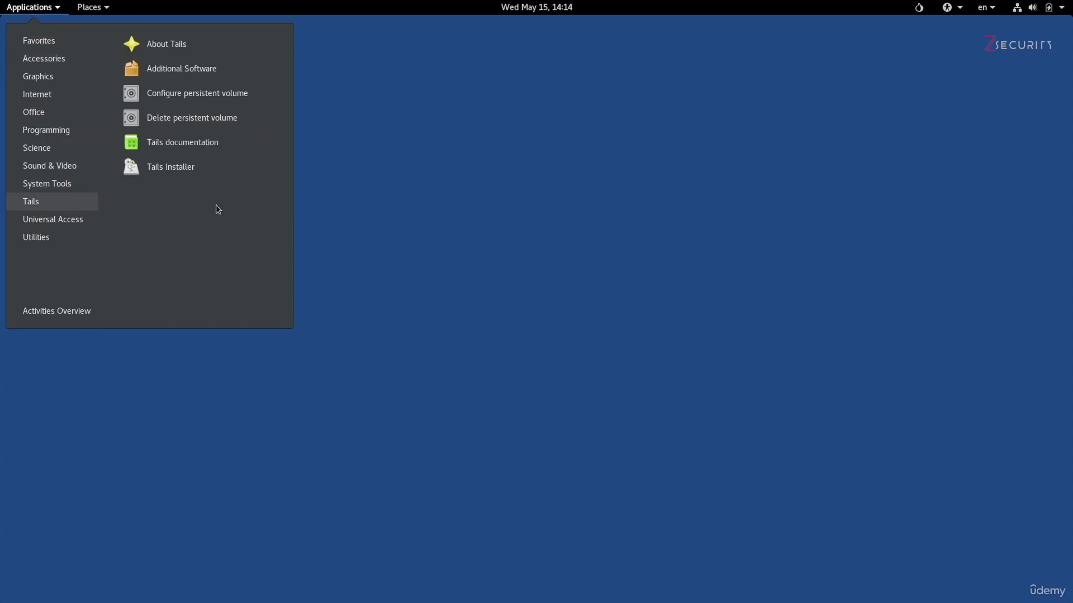
pyautogui.click(242, 122)
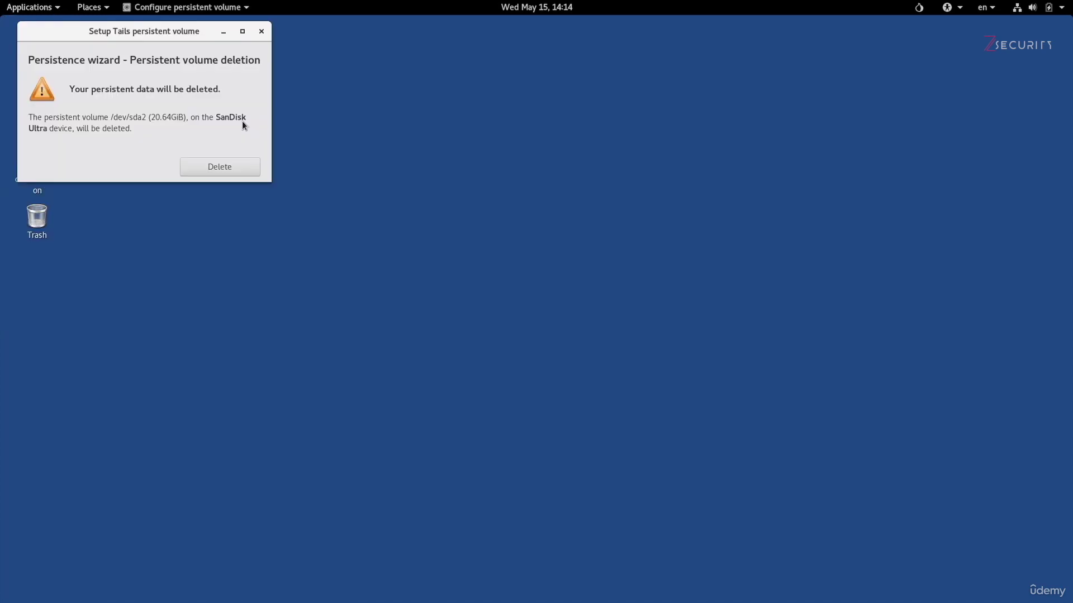
pyautogui.click(245, 173)
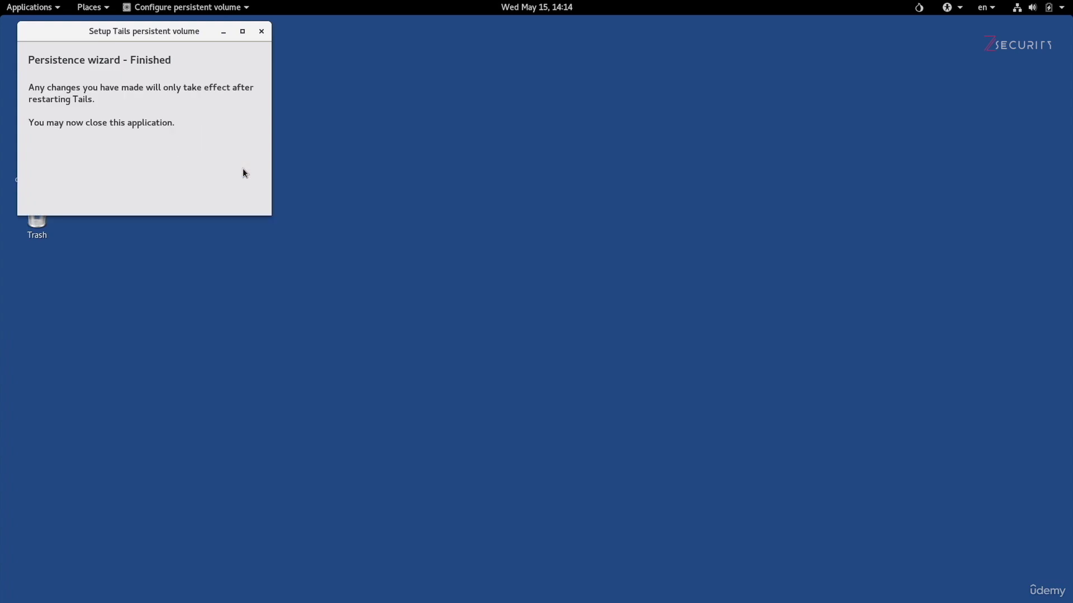